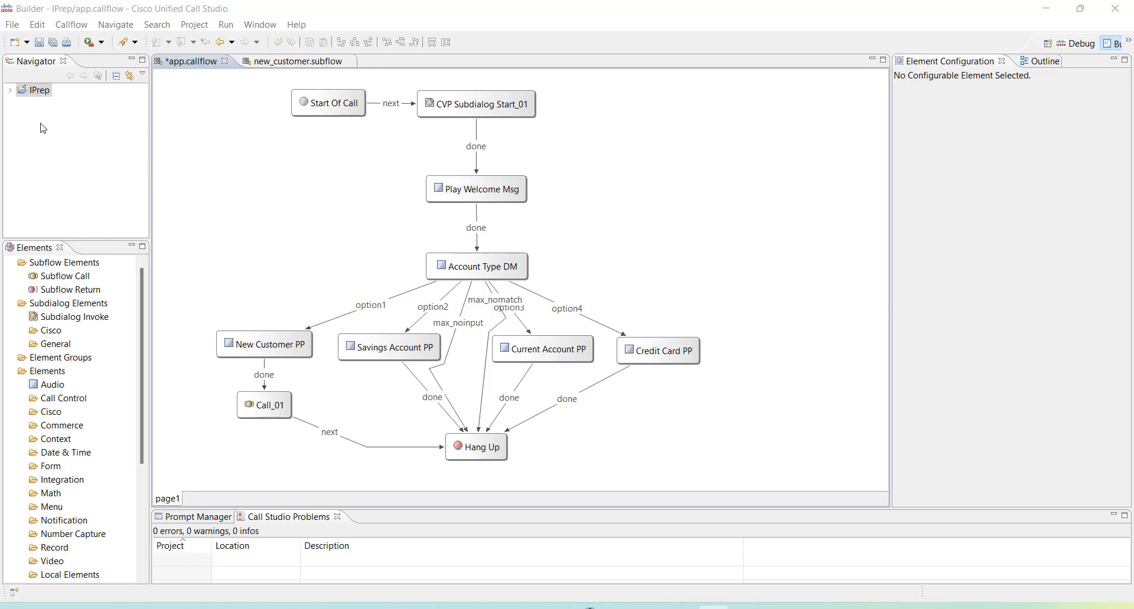
Check the installed version and build of Call Studio
click(296, 25)
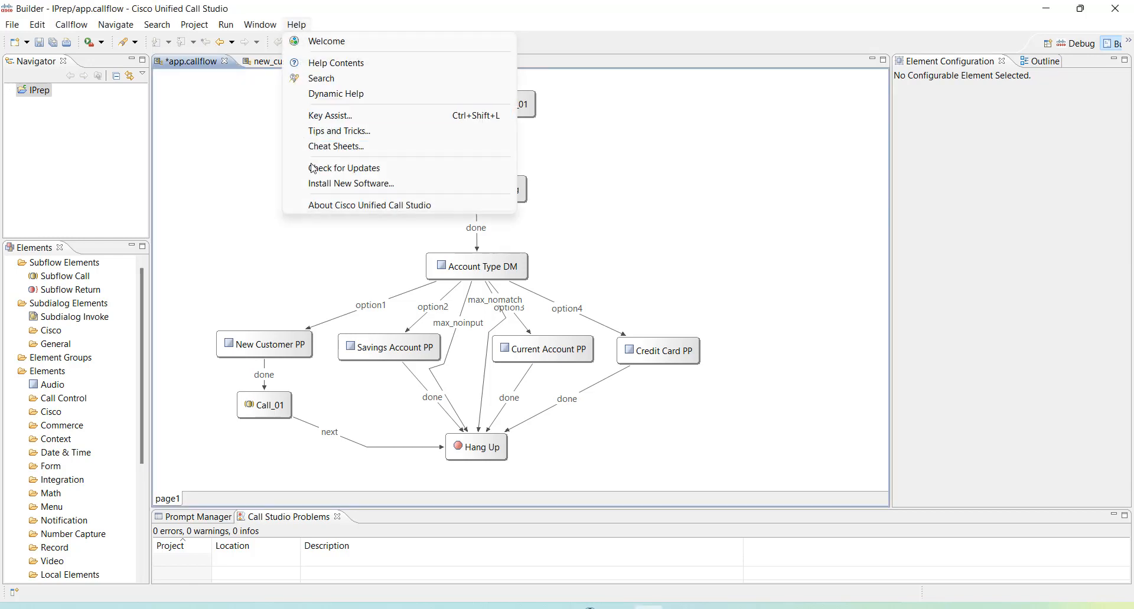
click(326, 216)
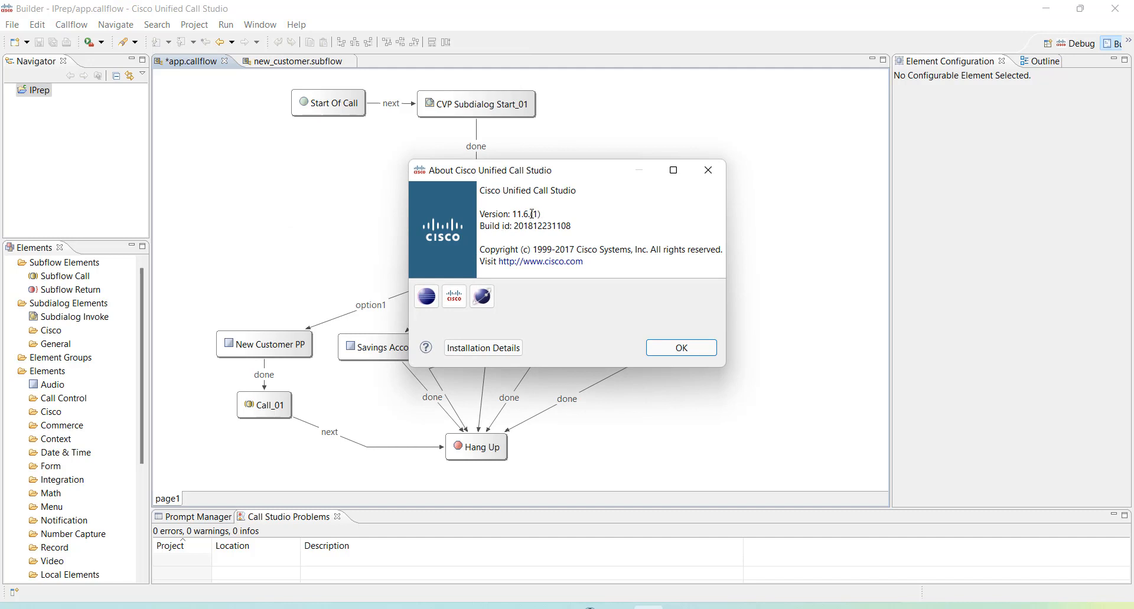
click(701, 178)
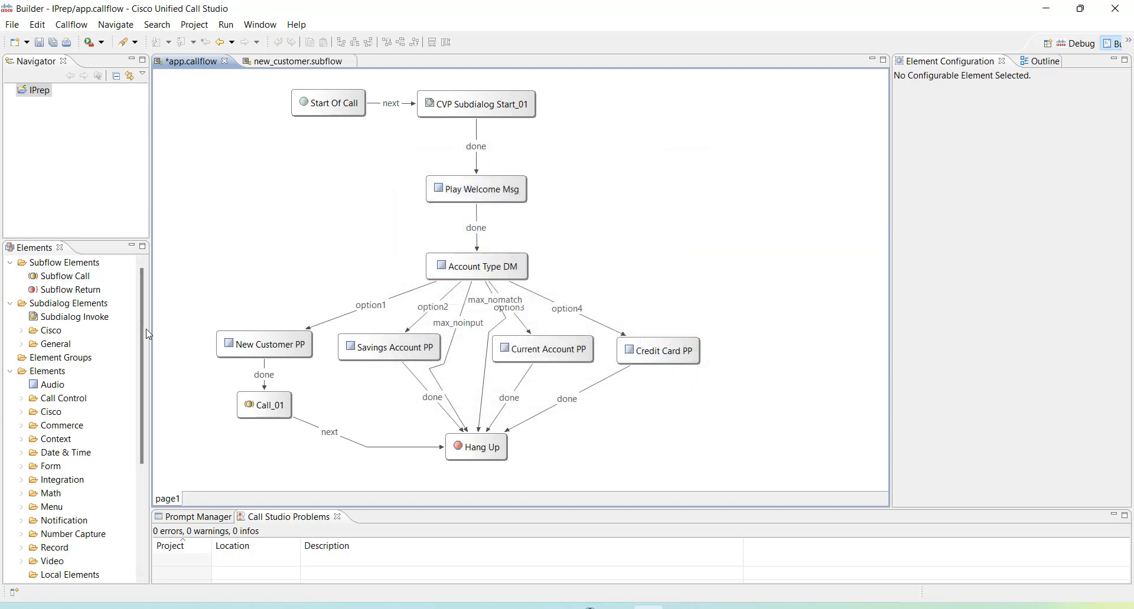
mouse_move(141, 322)
mouse_down()
mouse_move(142, 379)
mouse_move(151, 330)
mouse_up()
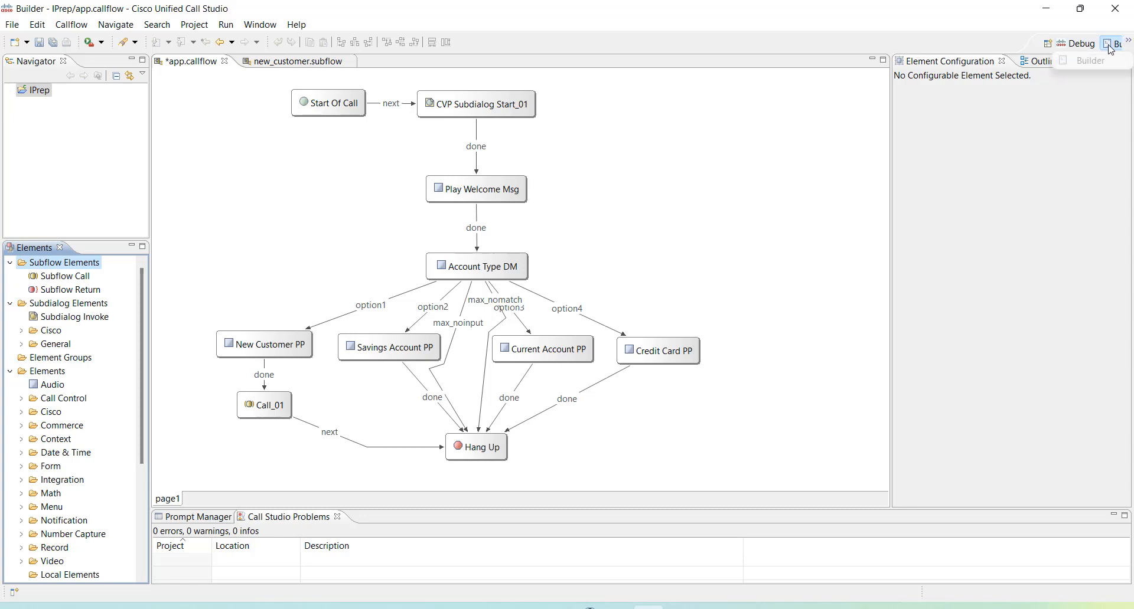
Start a new Call Studio project named Practice1, keeping the default workspace location
click(32, 132)
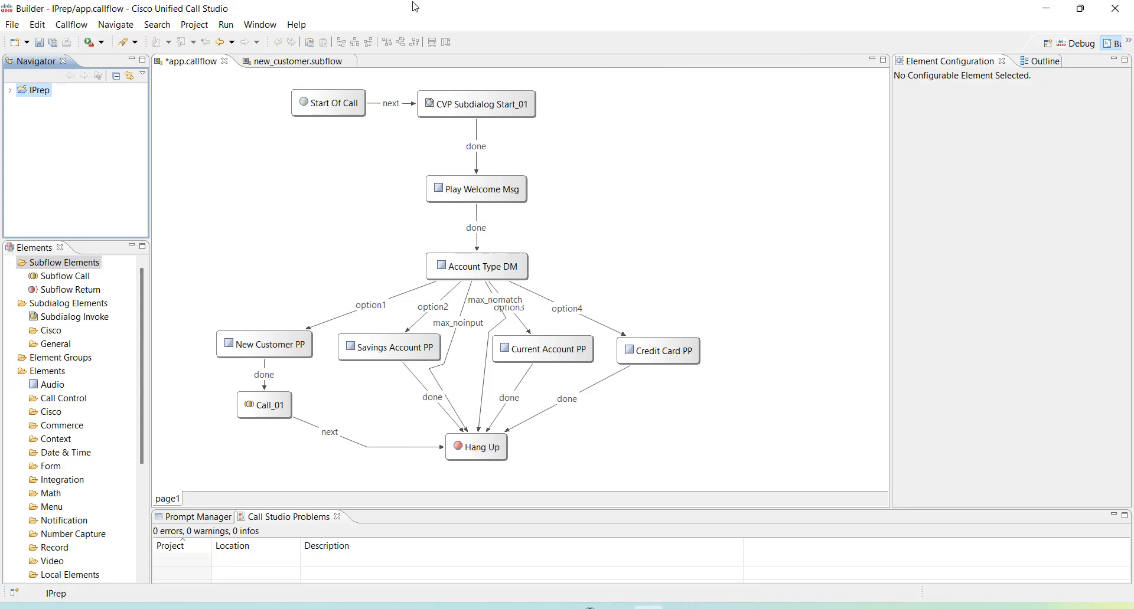
right_click(30, 131)
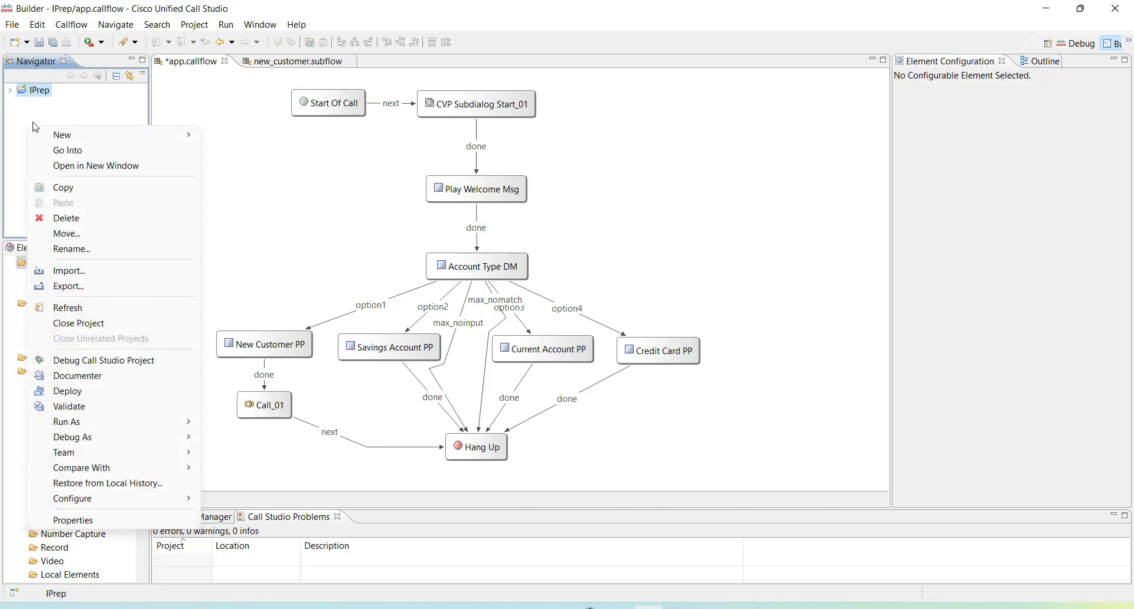
mouse_move(148, 136)
click(223, 135)
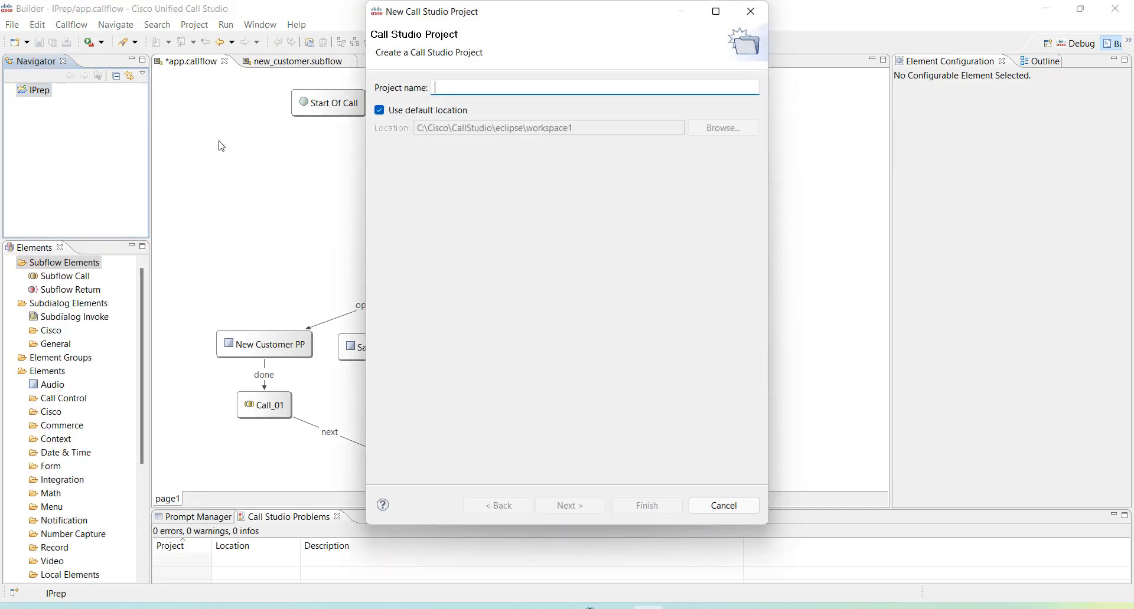
text(Practive)
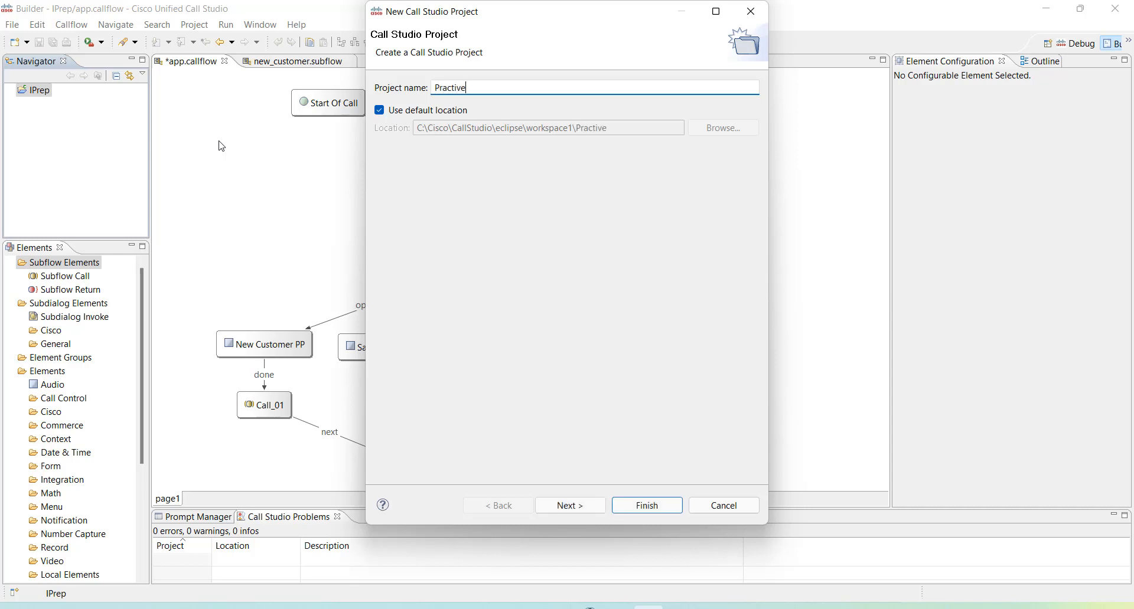
key(BackSpace)
key(BackSpace)
text(ce1)
click(384, 116)
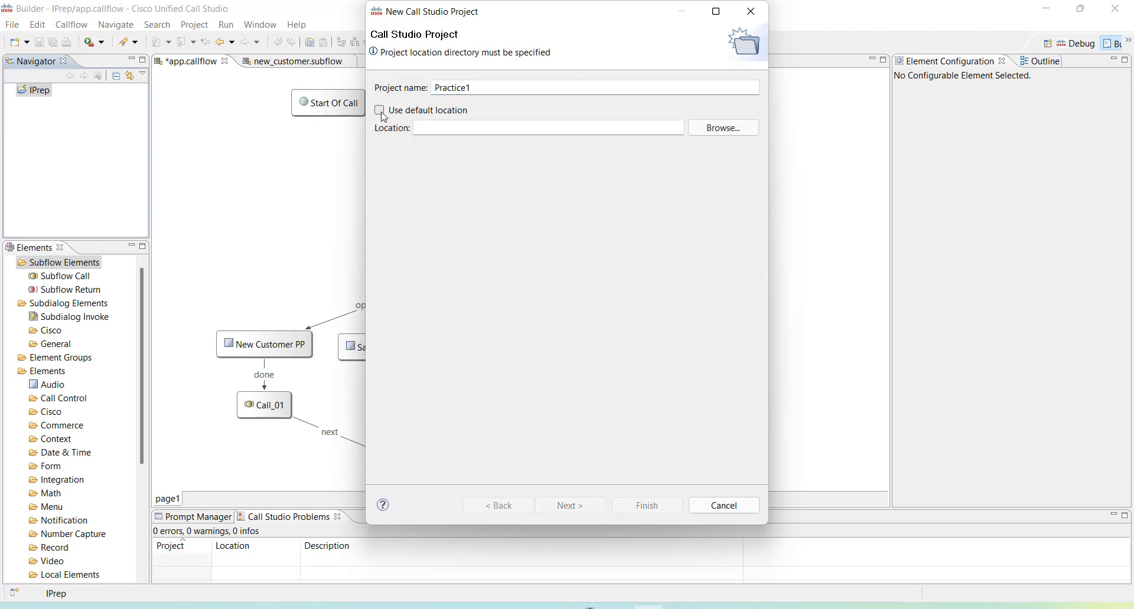
click(384, 116)
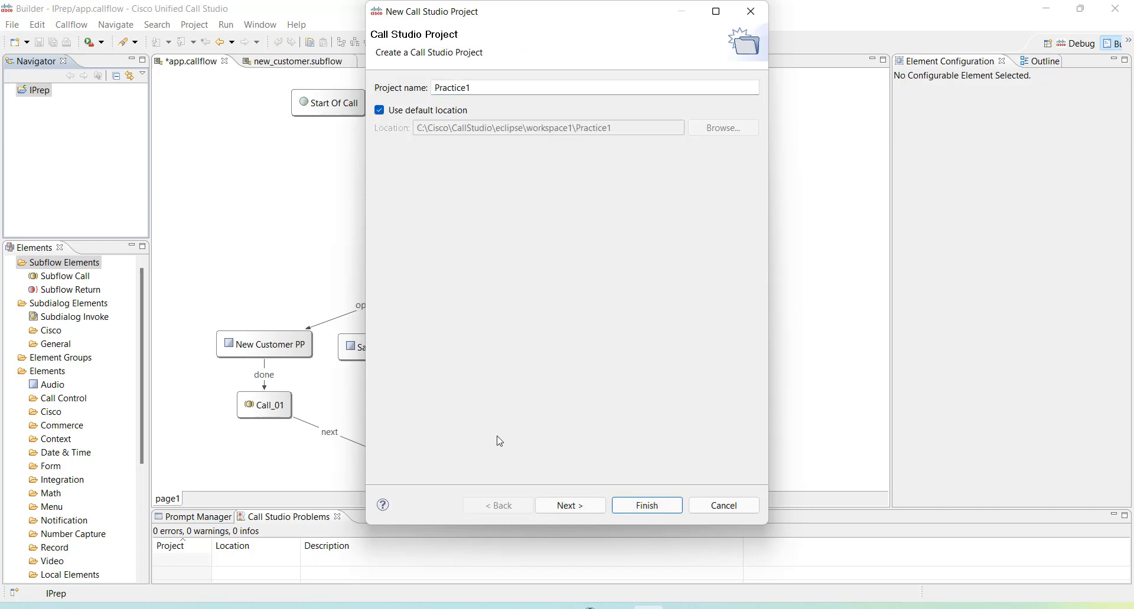
click(570, 506)
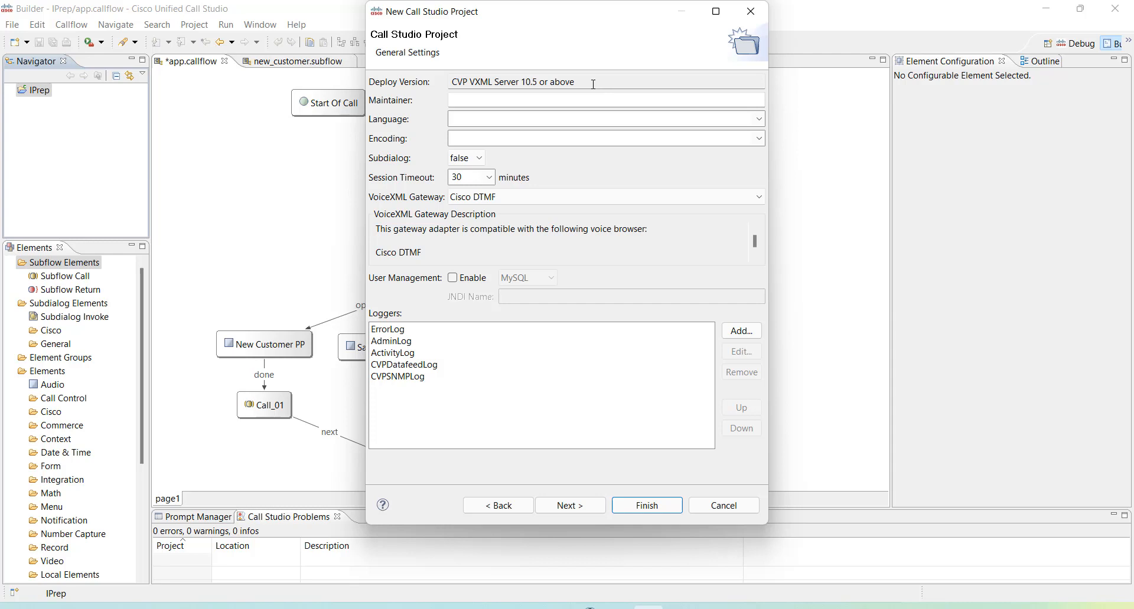
Enter the maintainer's full name and set the project's language to en-US and its encoding to UTF-8
click(513, 104)
text(Gagan Thakur)
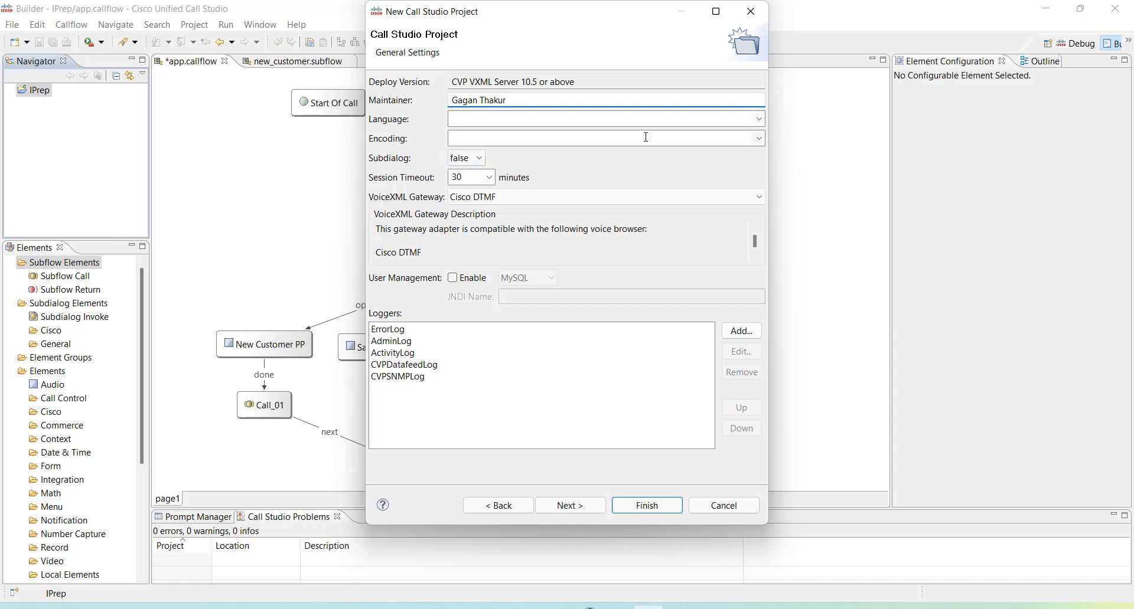
click(758, 120)
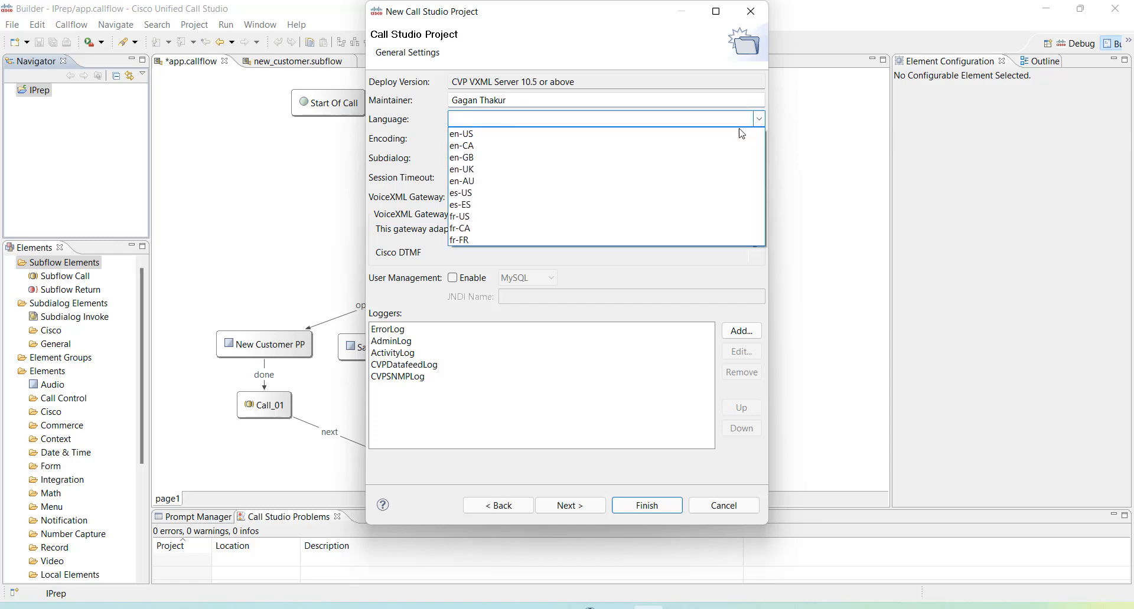
click(737, 135)
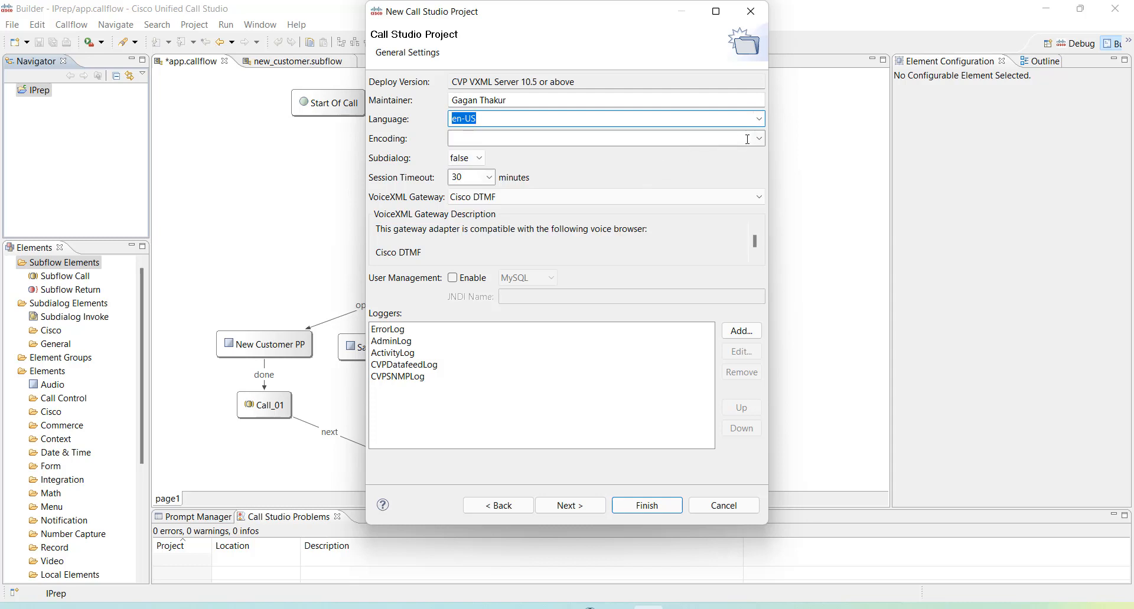
click(759, 138)
click(703, 155)
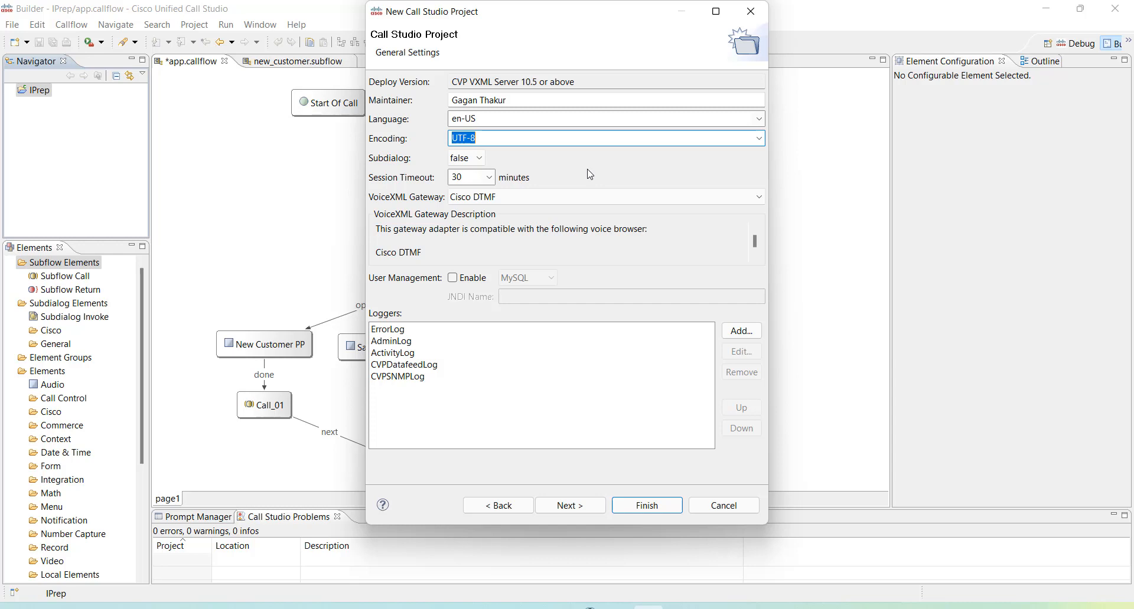
Set the VoiceXML gateway to VoiceXML 2.1 with Nuance 10 and accept the default loggers and audio settings
click(562, 201)
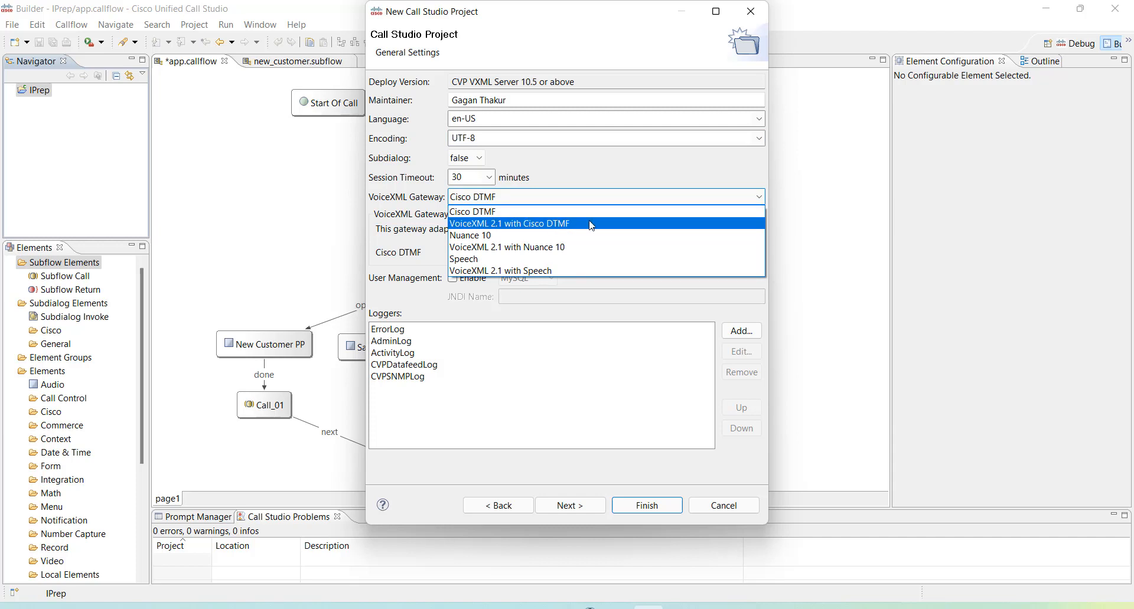
click(573, 248)
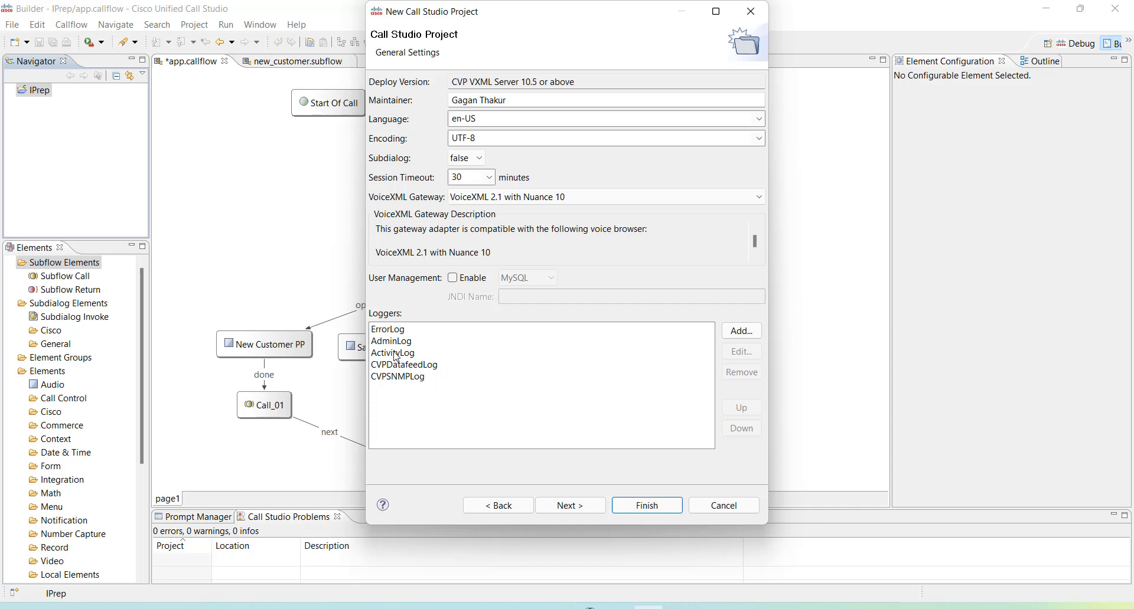
click(390, 331)
click(387, 353)
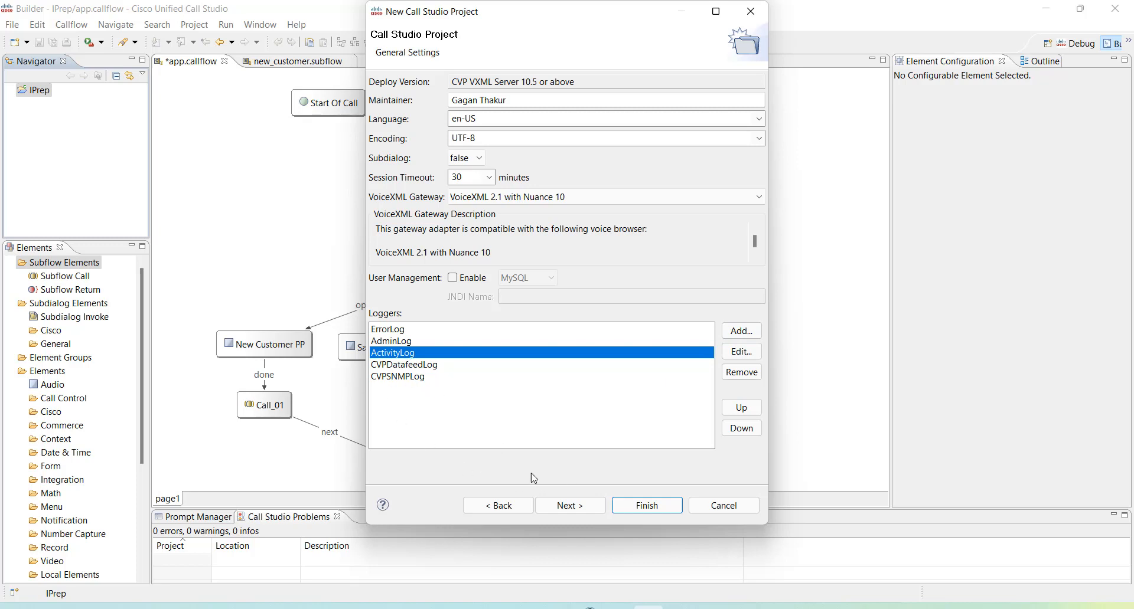
click(568, 508)
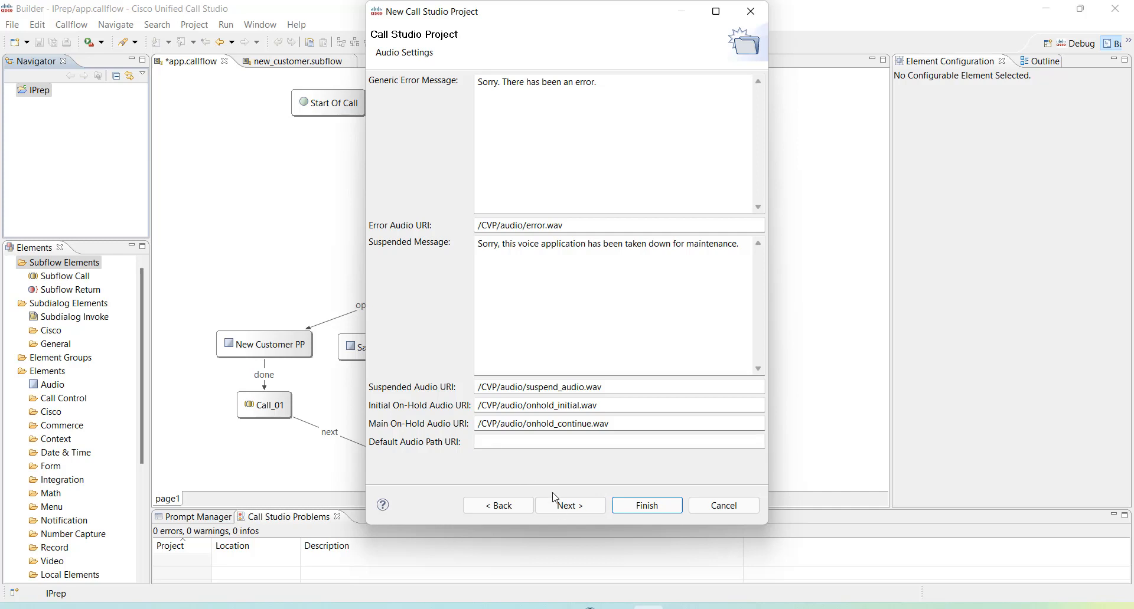
click(564, 509)
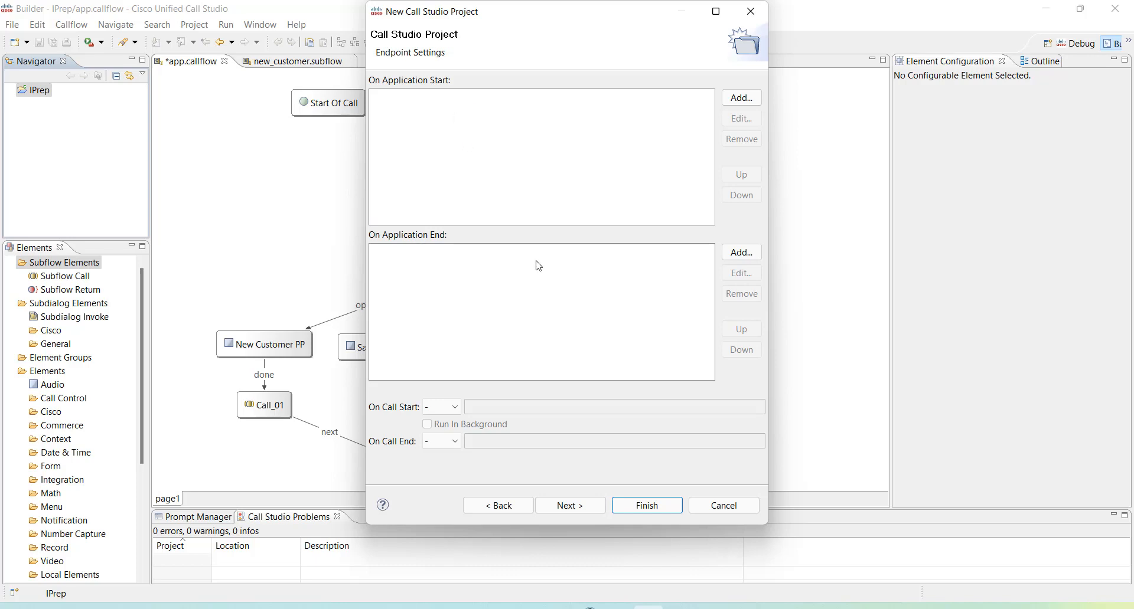
click(741, 253)
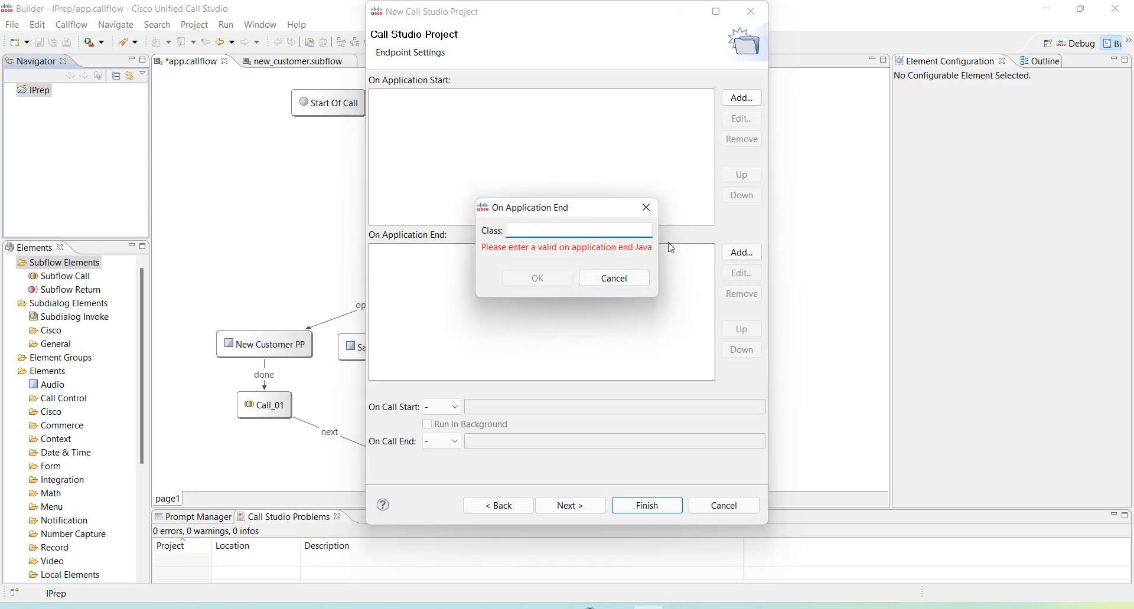
click(609, 279)
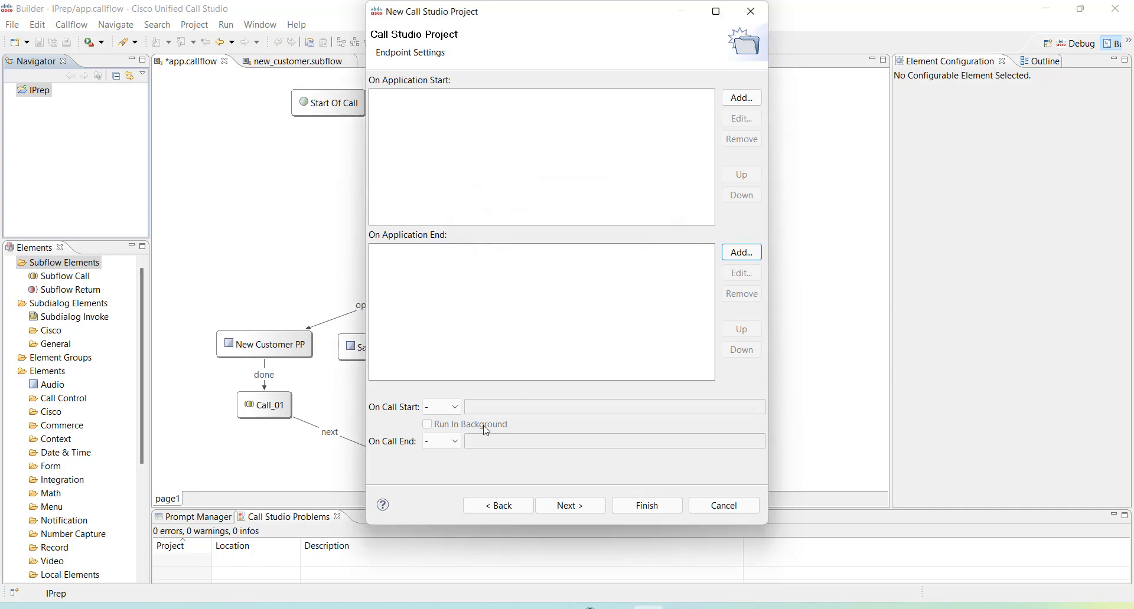
click(456, 412)
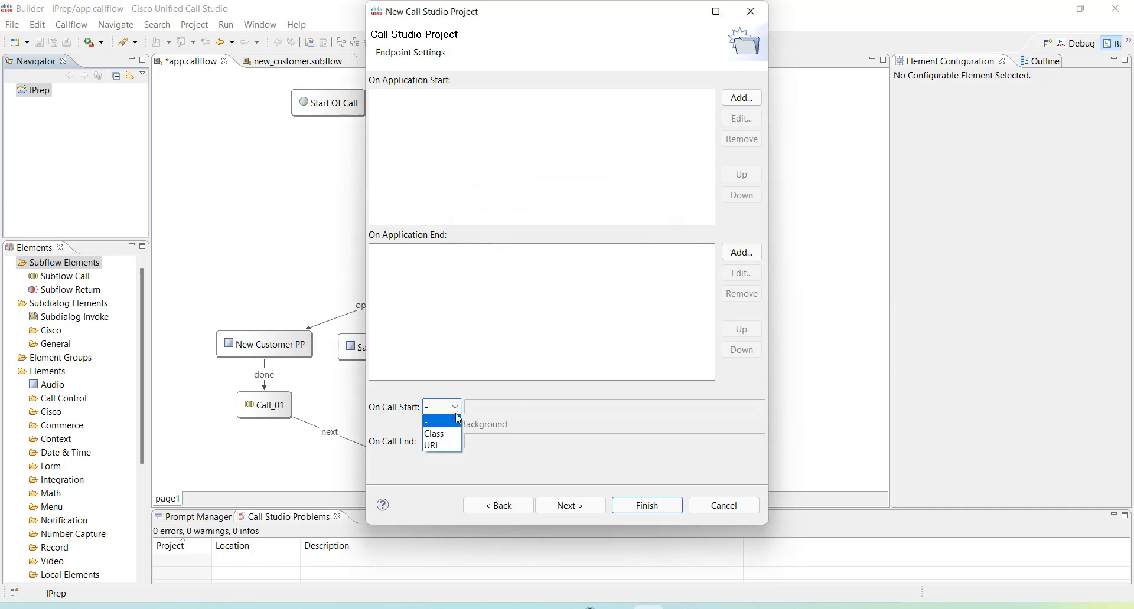
click(440, 445)
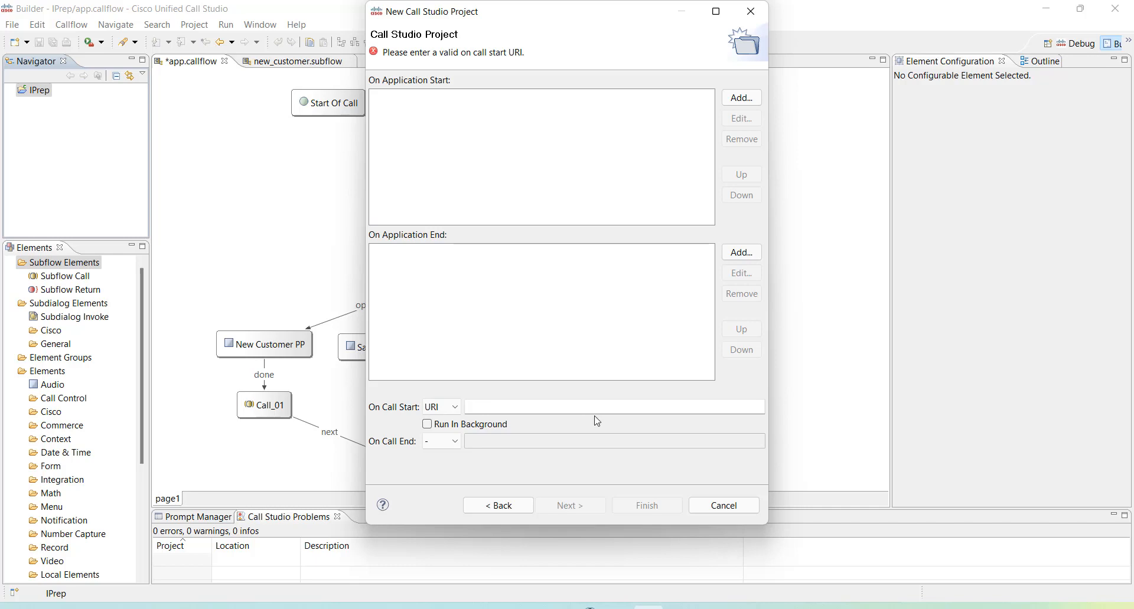
click(441, 407)
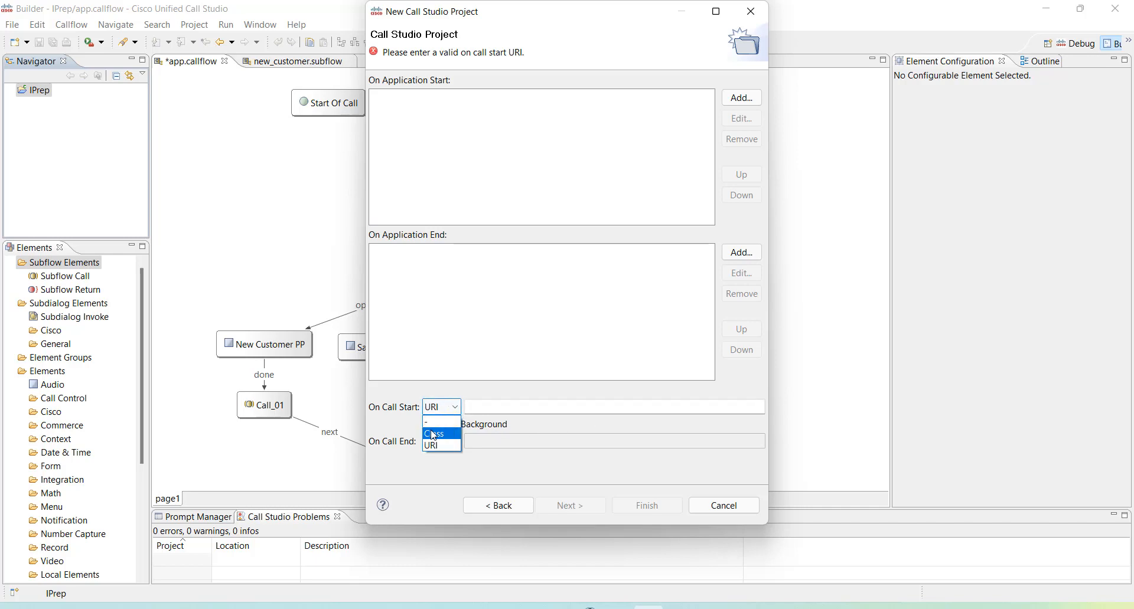
click(434, 434)
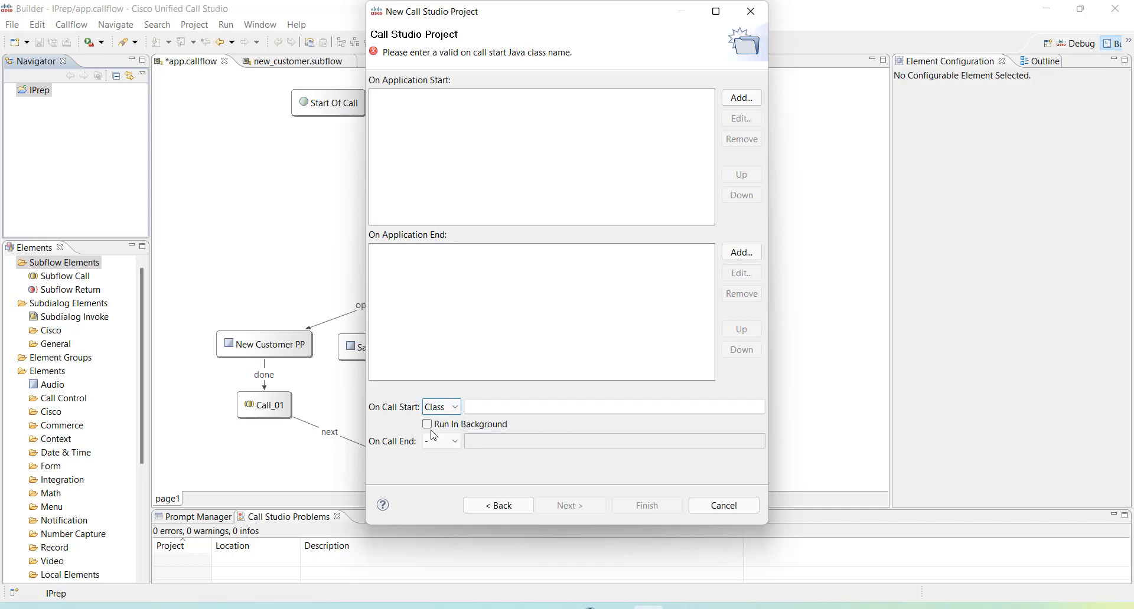
click(477, 407)
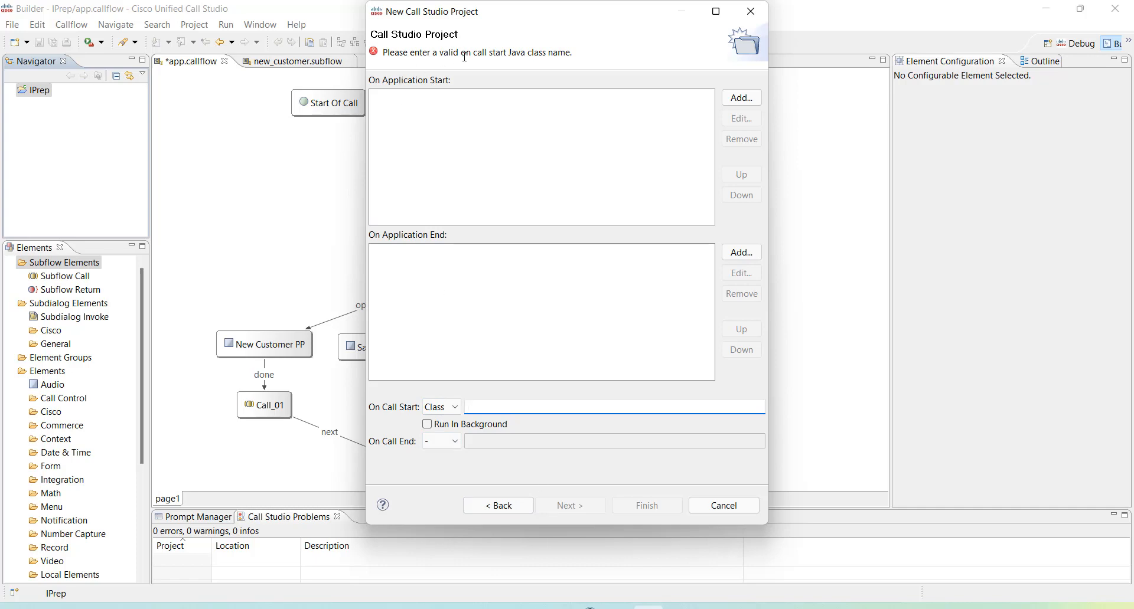
click(447, 407)
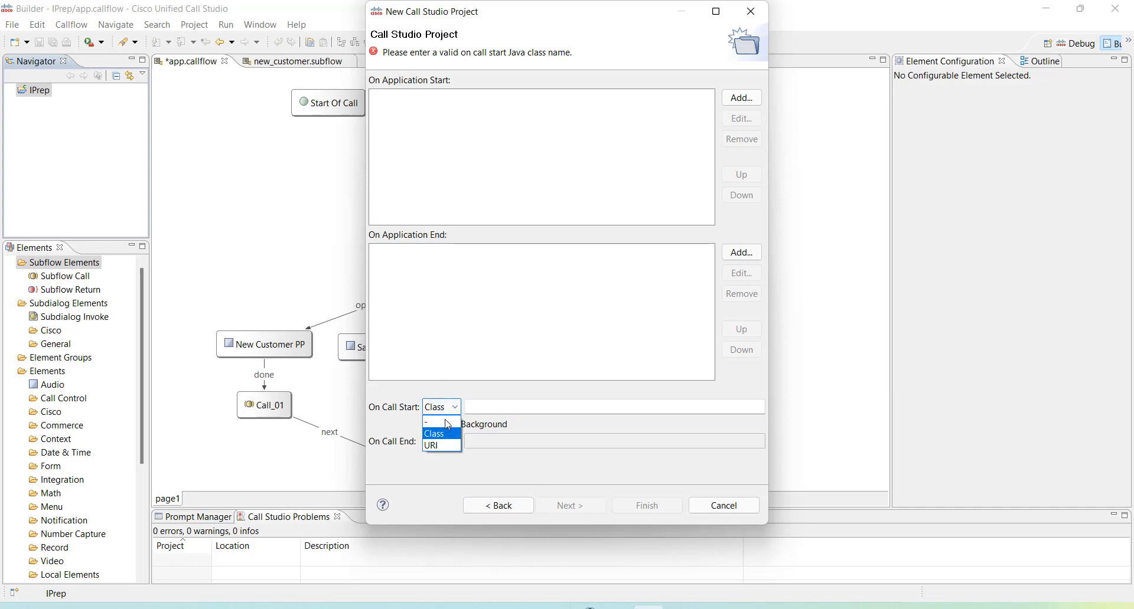
click(446, 428)
Accept the empty endpoint and root document settings and finish creating the project
click(571, 507)
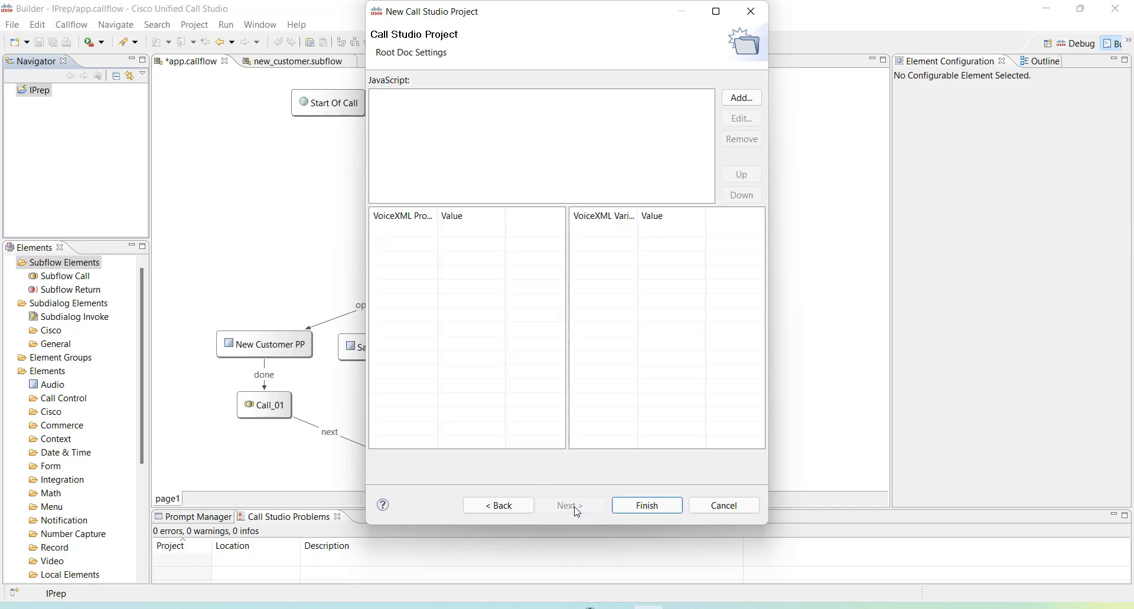
click(644, 506)
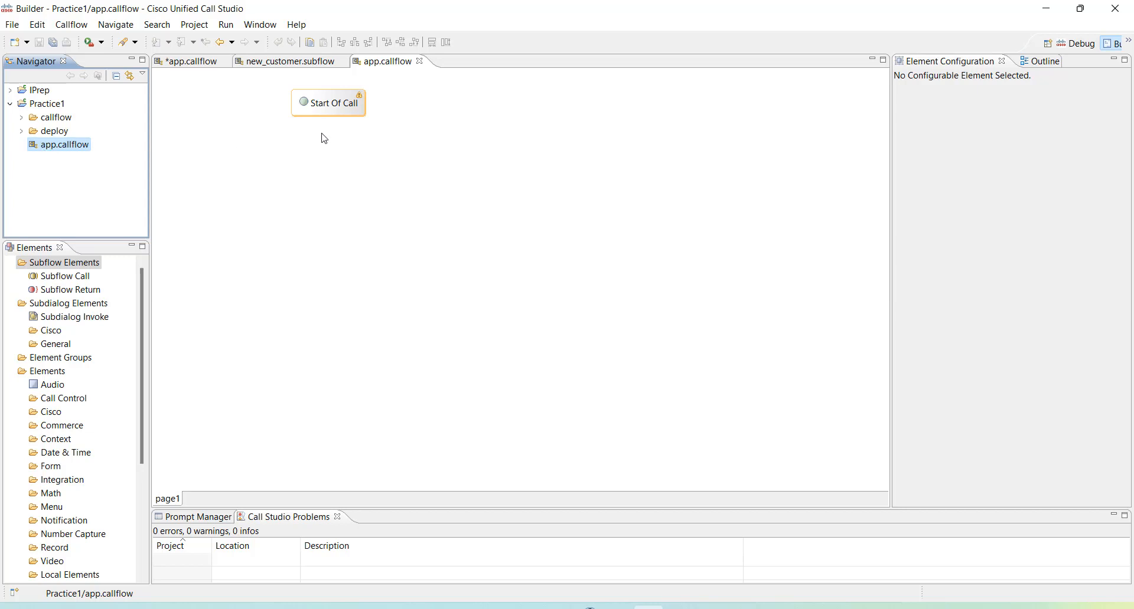
Add a Cisco CVP Subdialog Start element beside Start Of Call in the Practice1 call flow and dismiss the debugger warning
click(353, 106)
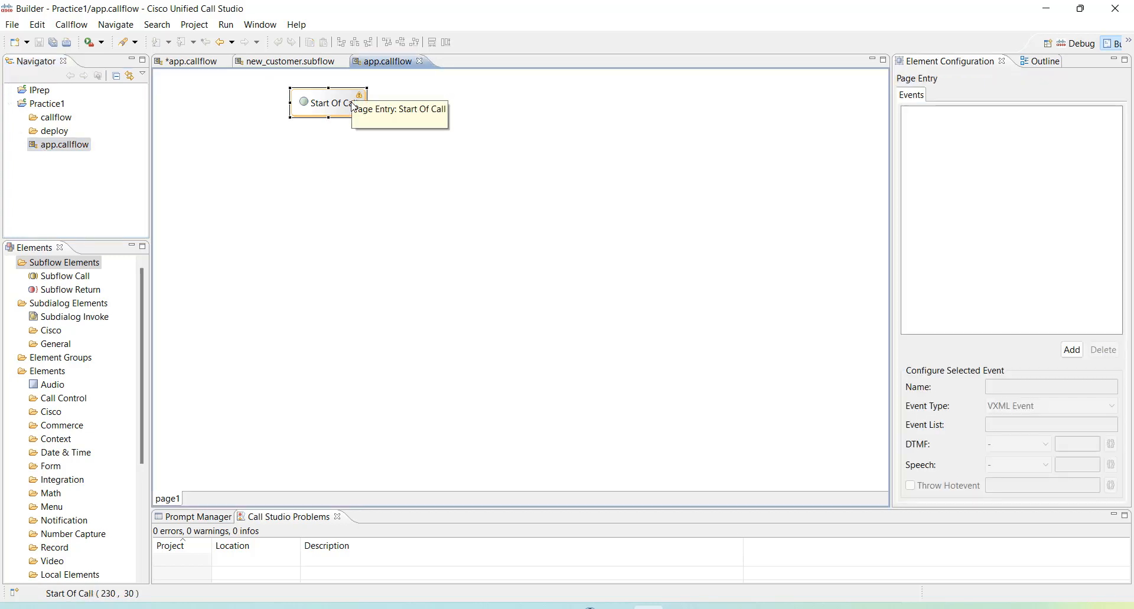
click(22, 412)
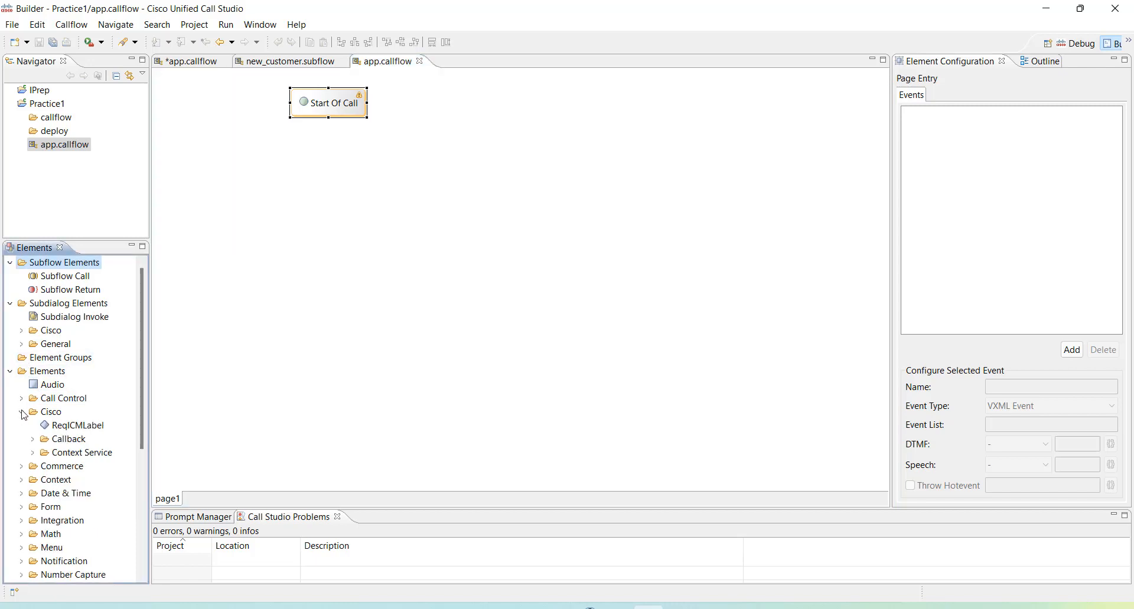
click(22, 330)
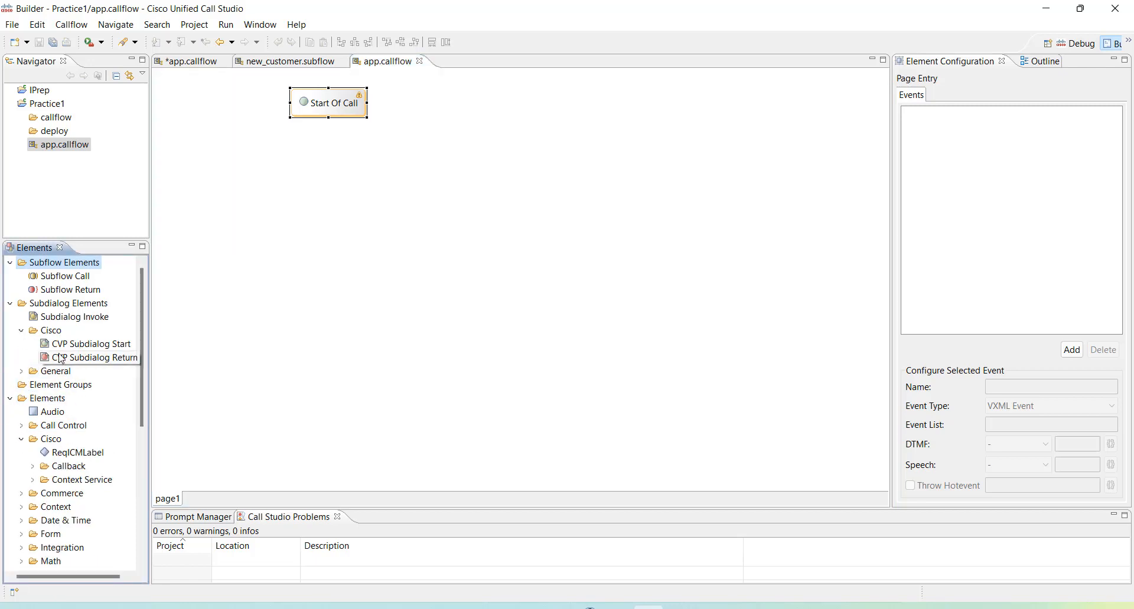
drag(61, 346, 447, 117)
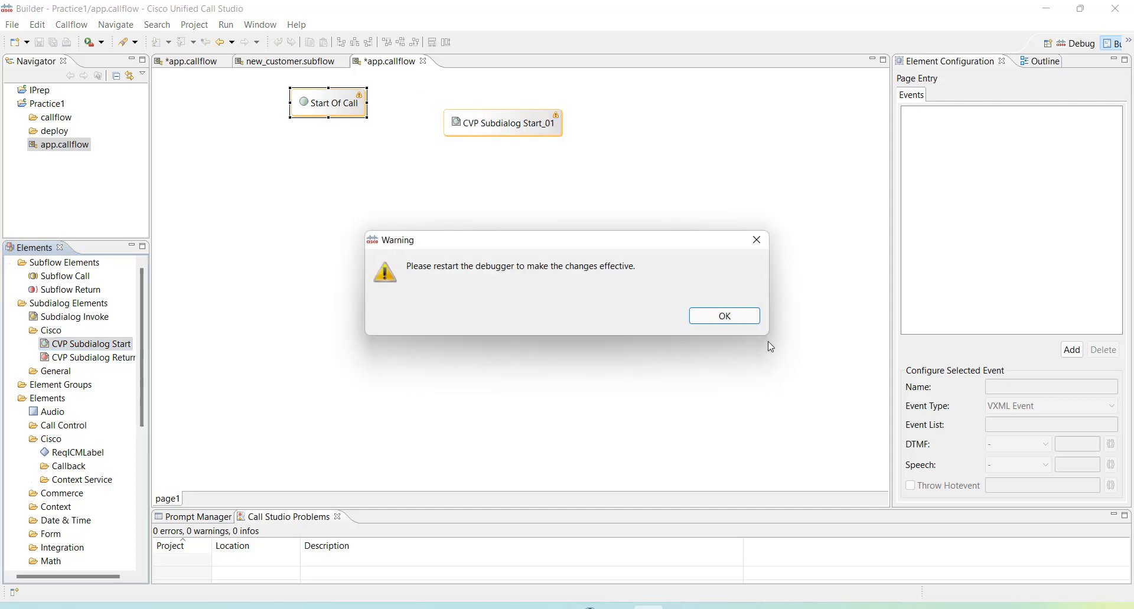
click(748, 321)
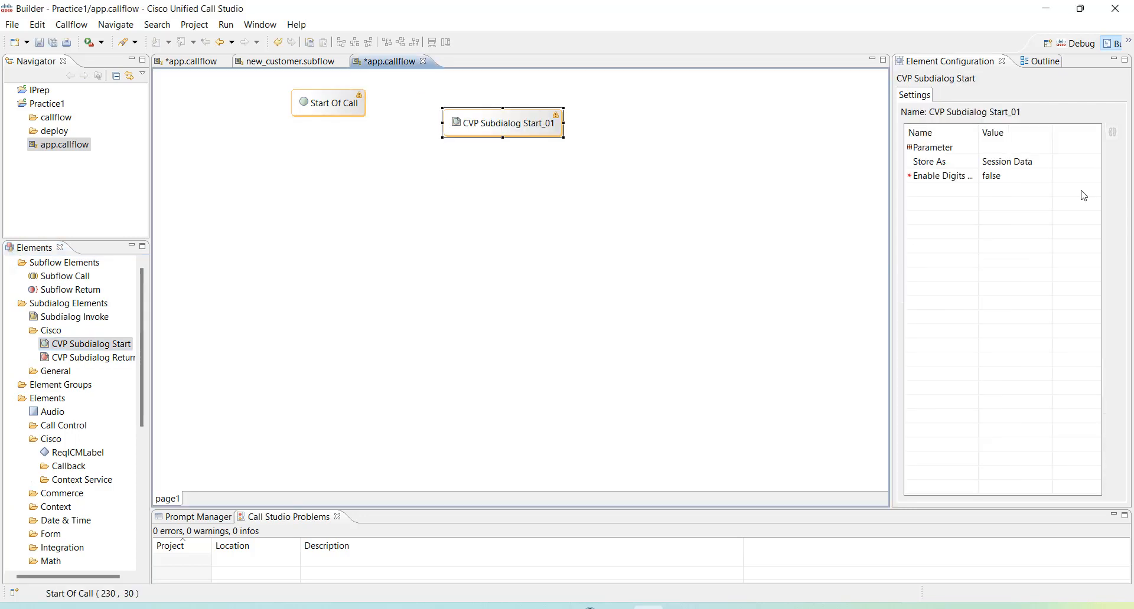
View the Debug perspective and return to the Builder perspective
click(1072, 43)
click(440, 460)
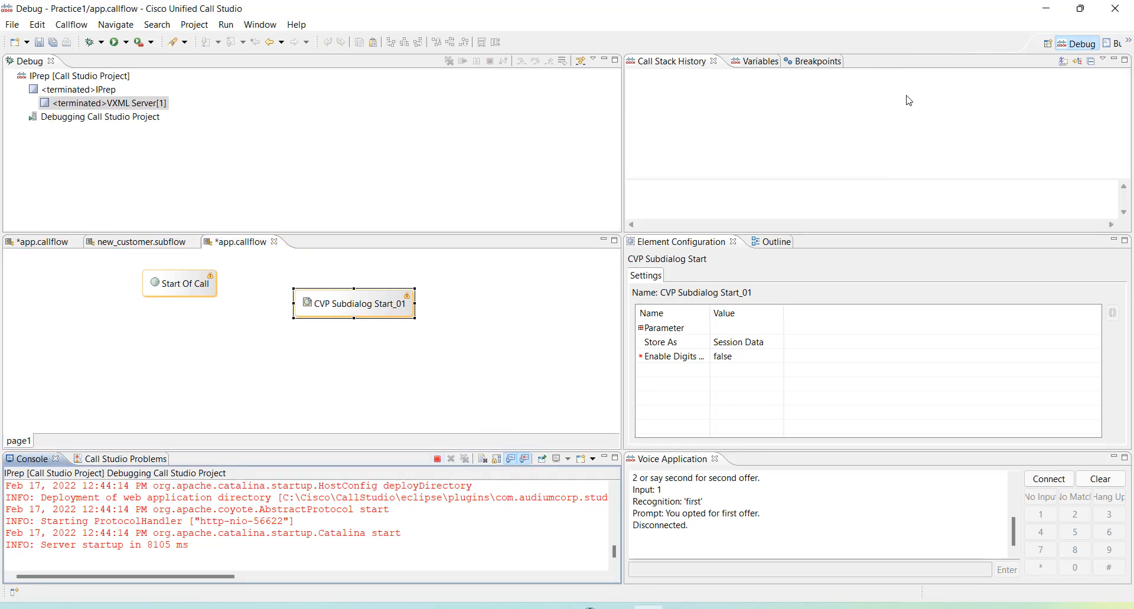
click(1112, 44)
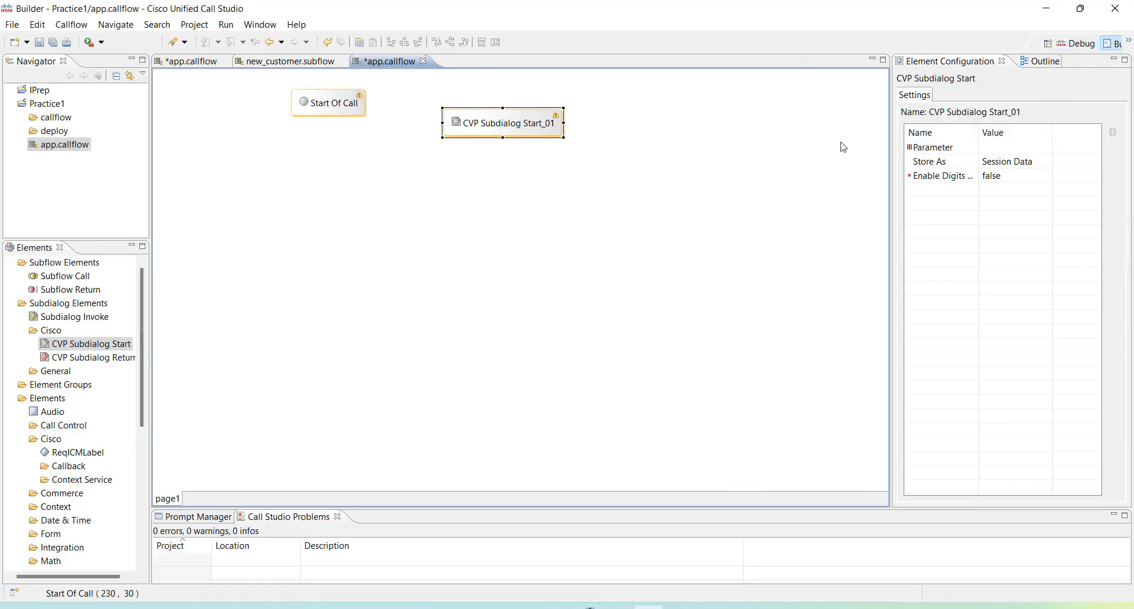
right_click(524, 125)
click(577, 353)
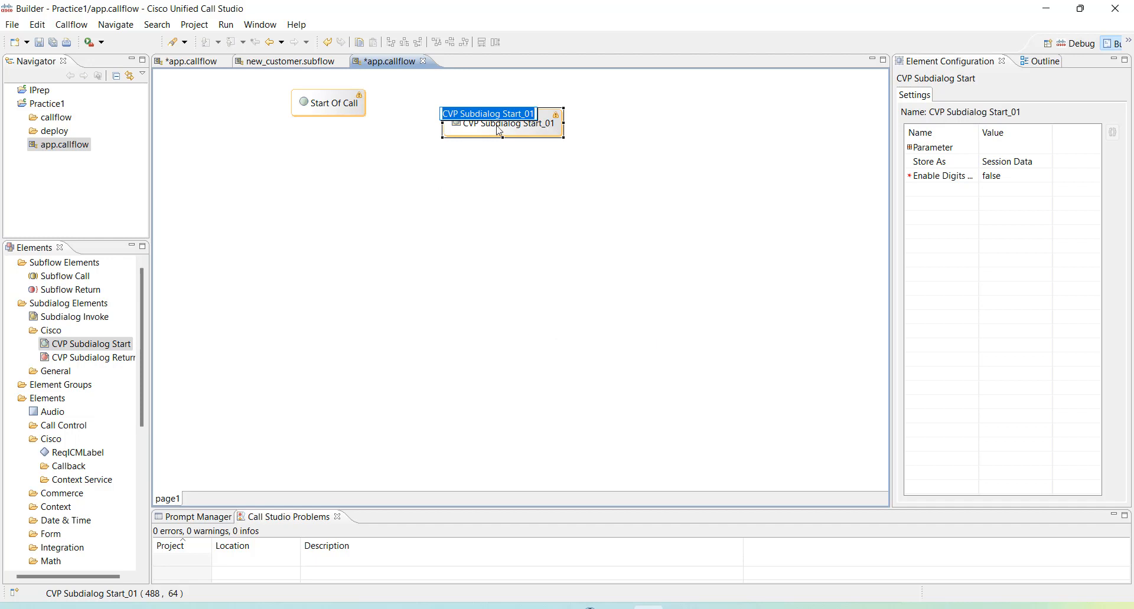
click(521, 214)
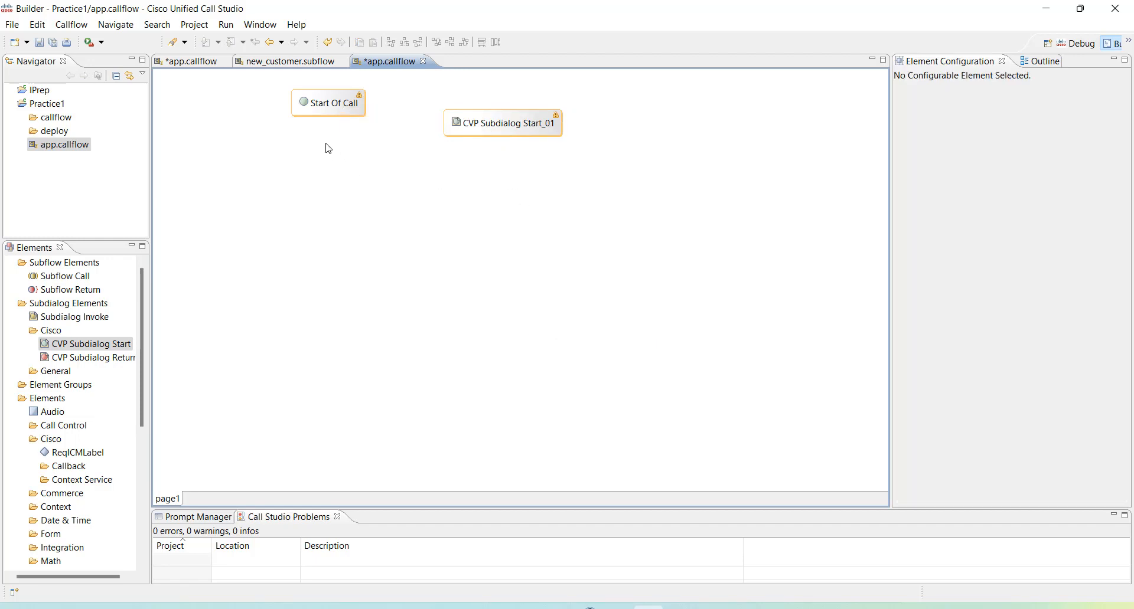
Connect the next exit state of Start Of Call to the CVP Subdialog Start element
right_click(355, 112)
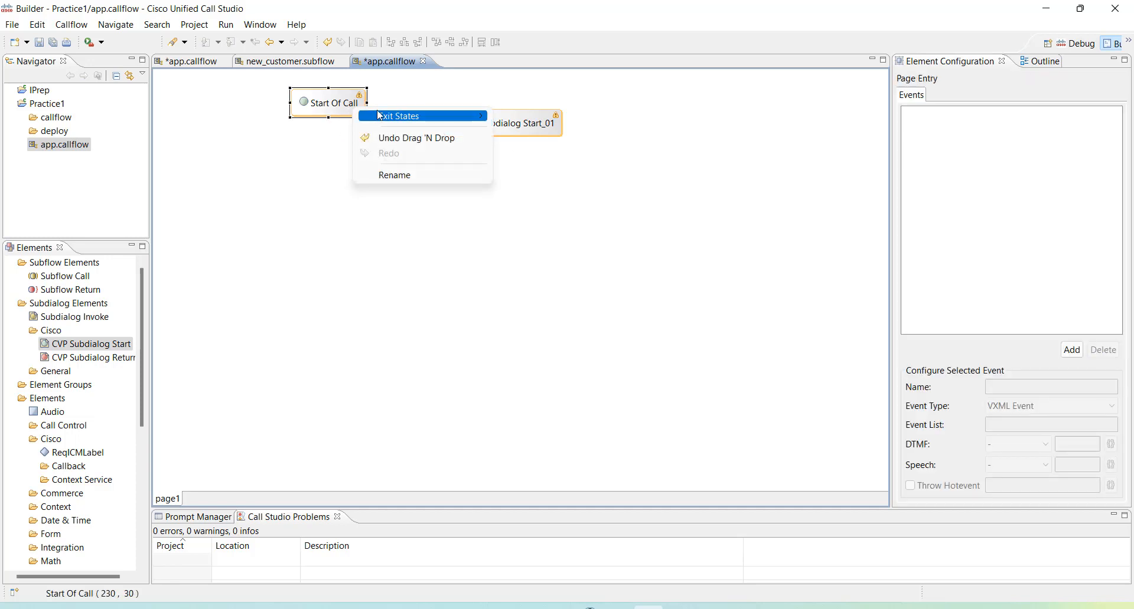
mouse_move(387, 116)
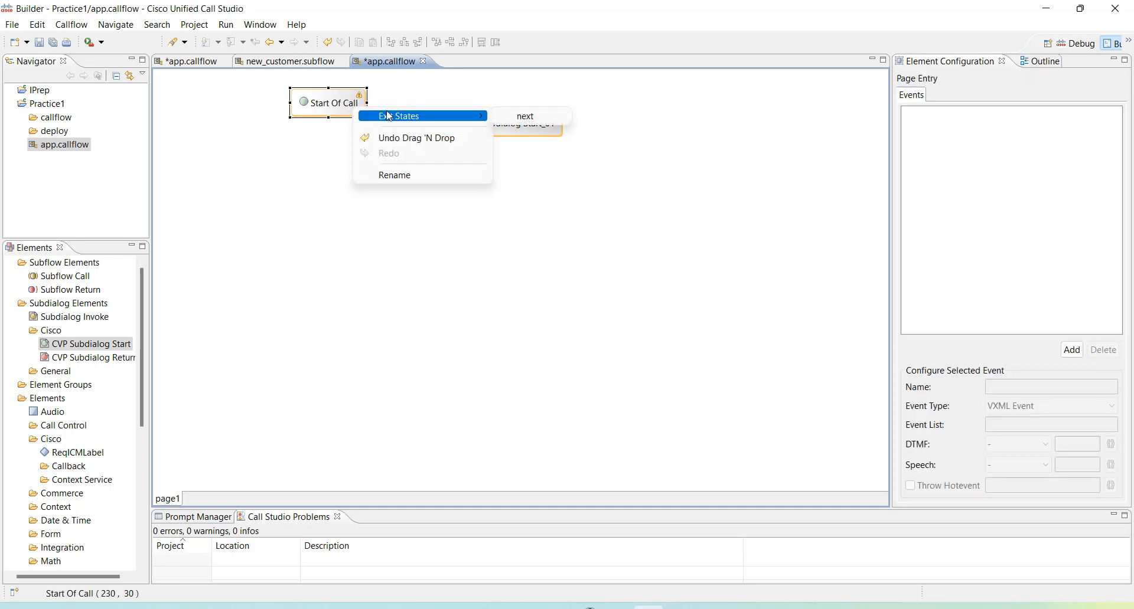
right_click(334, 111)
click(504, 115)
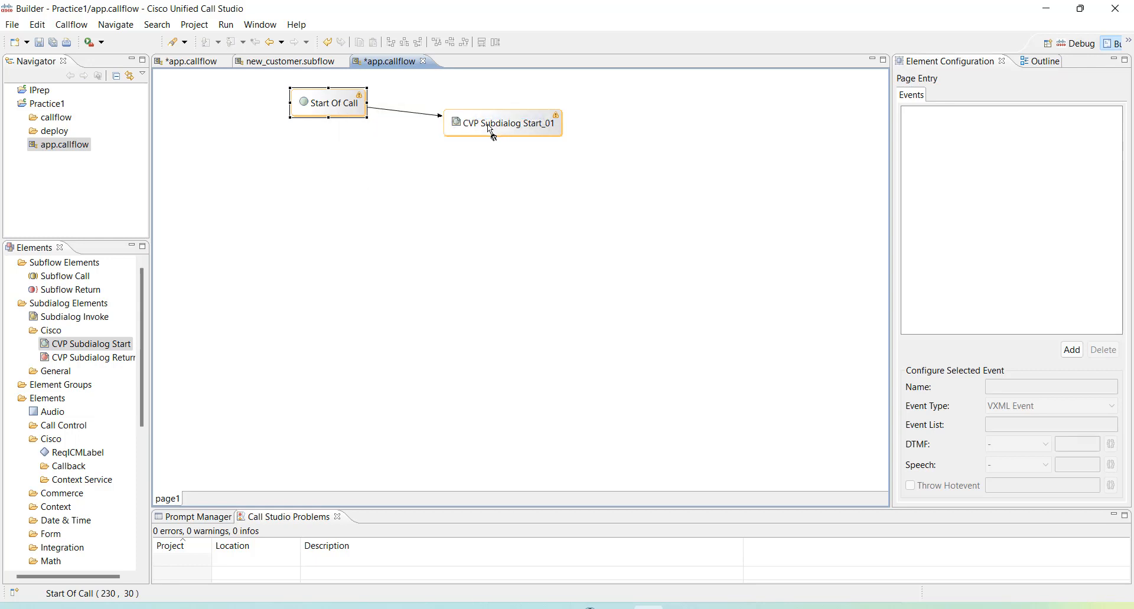
click(455, 198)
click(475, 122)
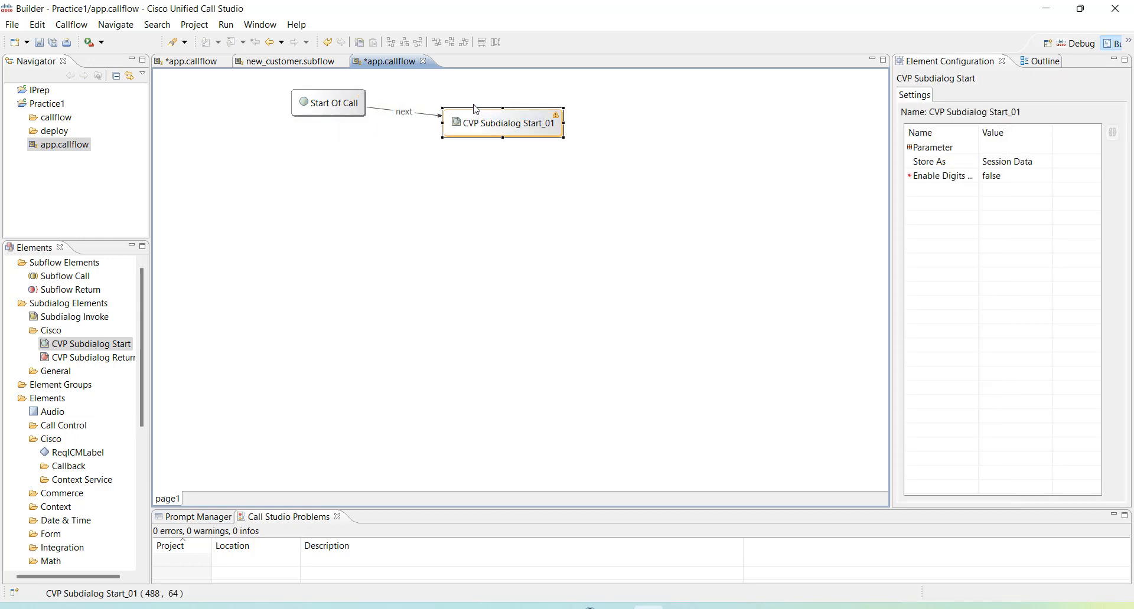
Move the CVP Subdialog Start element up so it sits level with Start Of Call
click(326, 123)
click(325, 108)
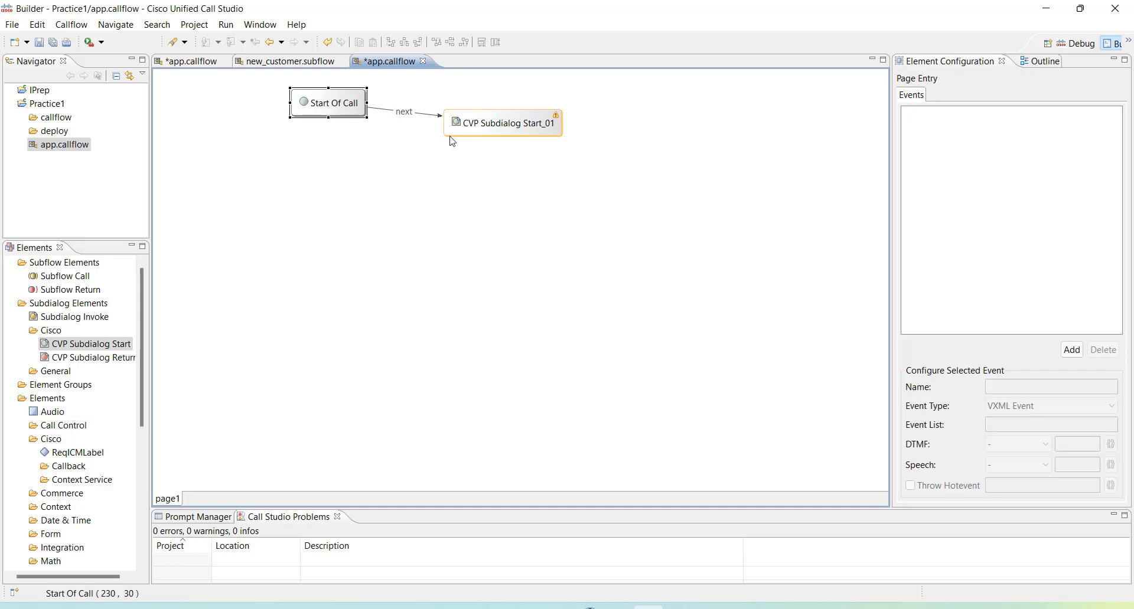
click(480, 132)
drag(499, 126, 499, 107)
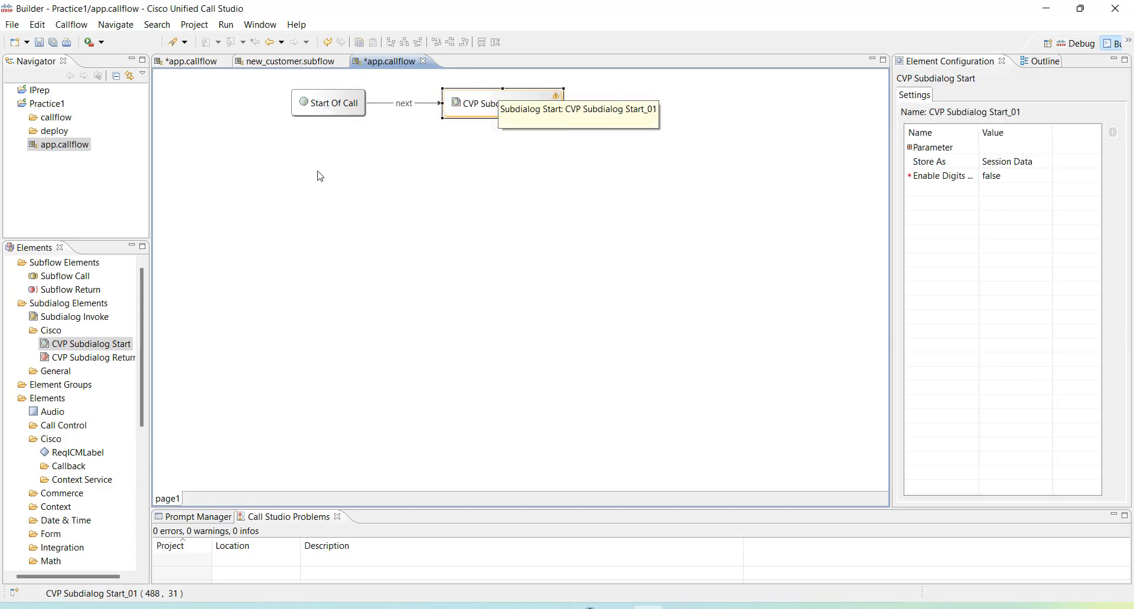
click(448, 170)
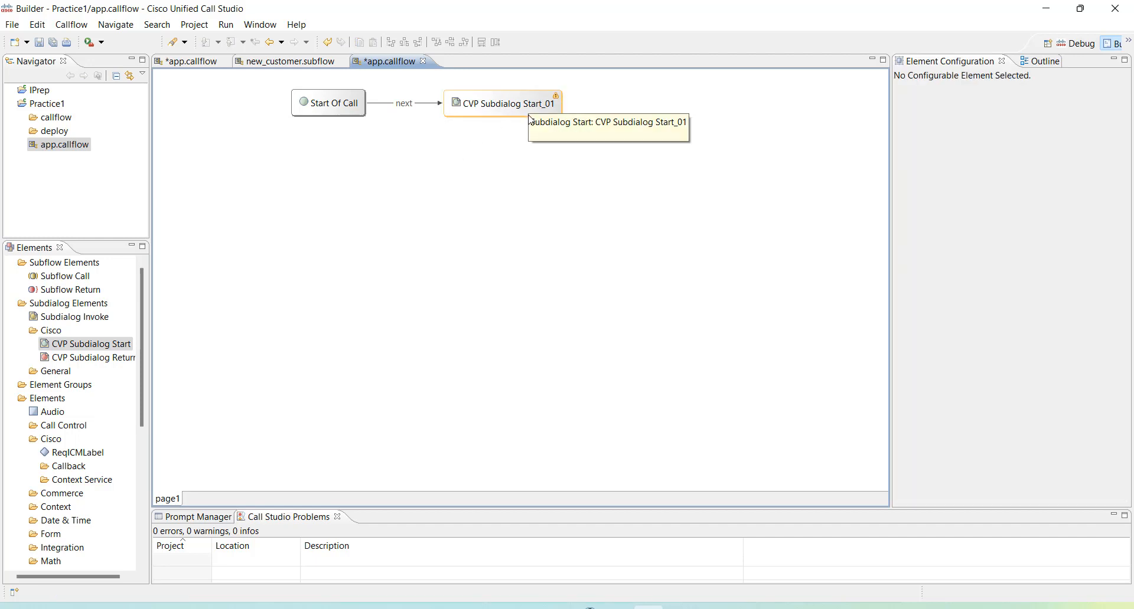
Choose Session Data as the CVP Subdialog Start element's Store As setting and save the call flow
click(509, 109)
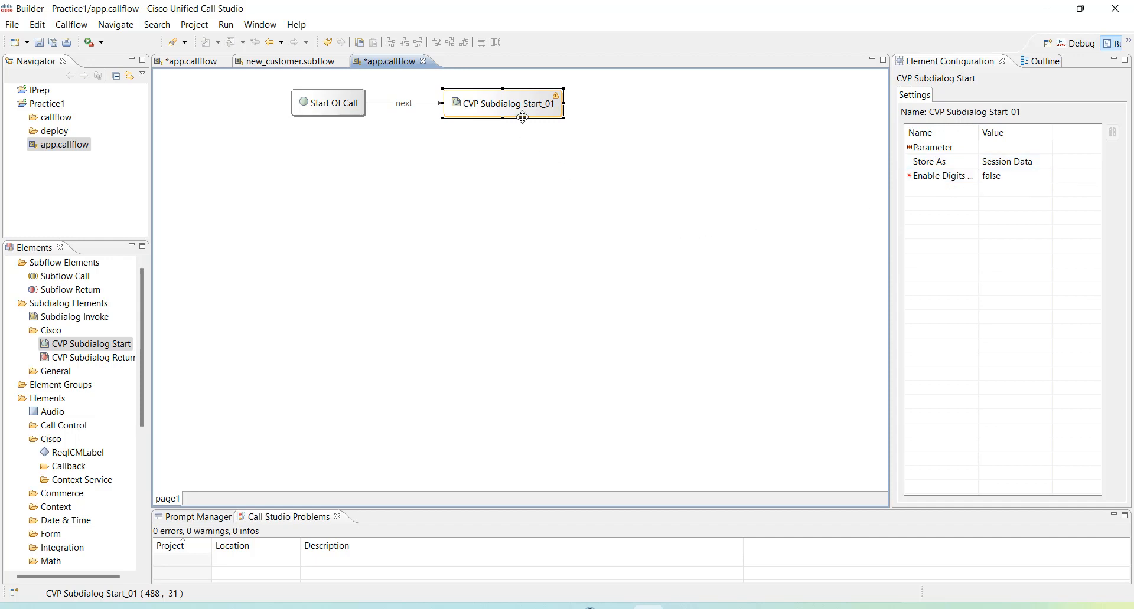
click(534, 142)
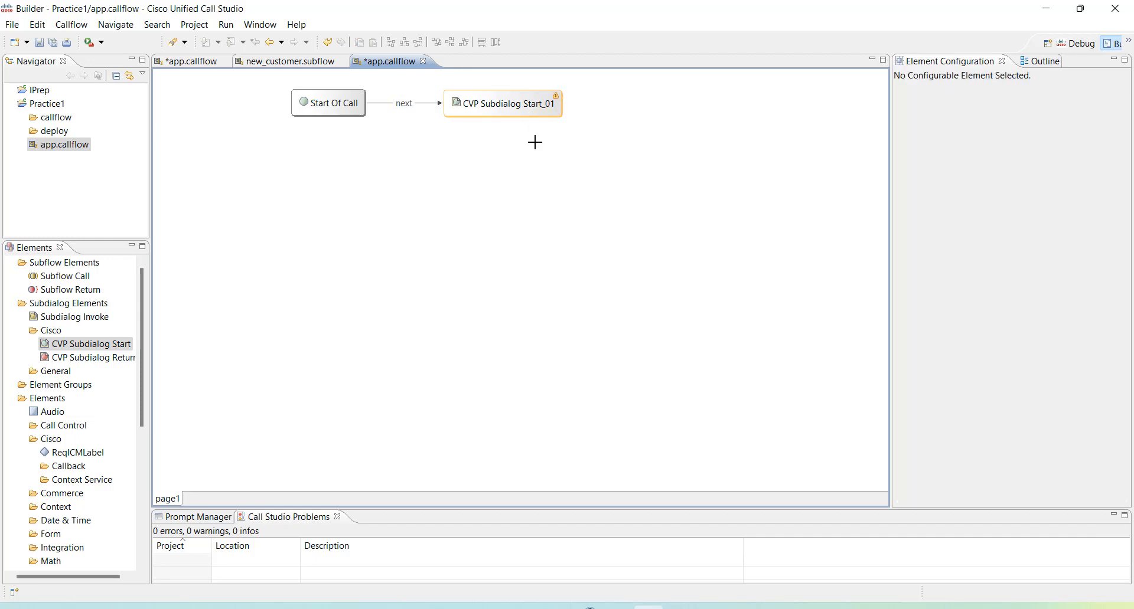
click(524, 106)
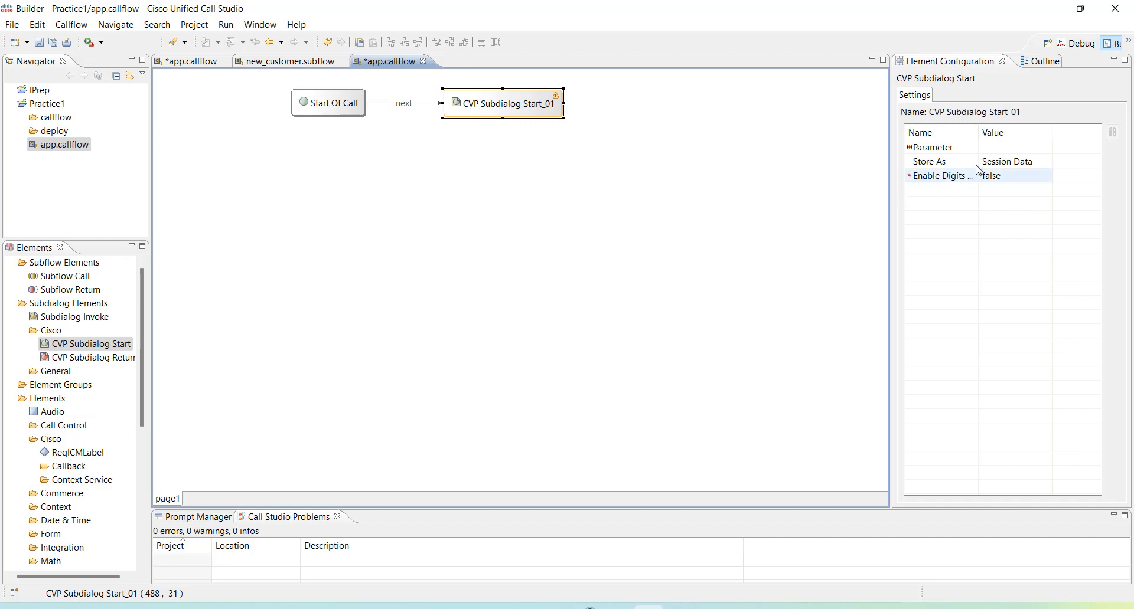
click(1007, 164)
click(1042, 162)
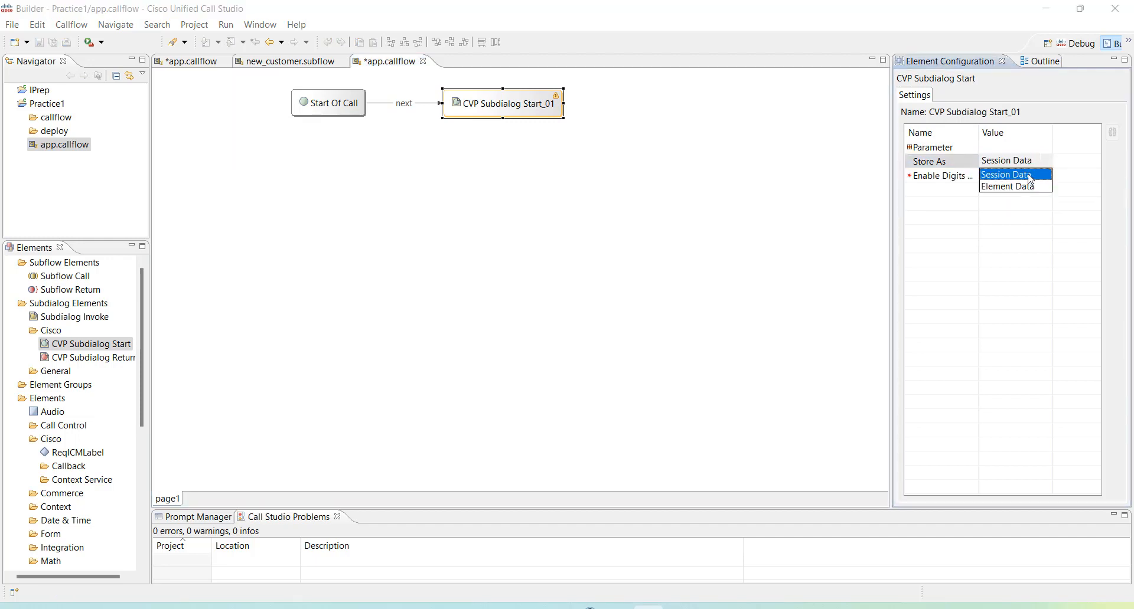
click(1018, 176)
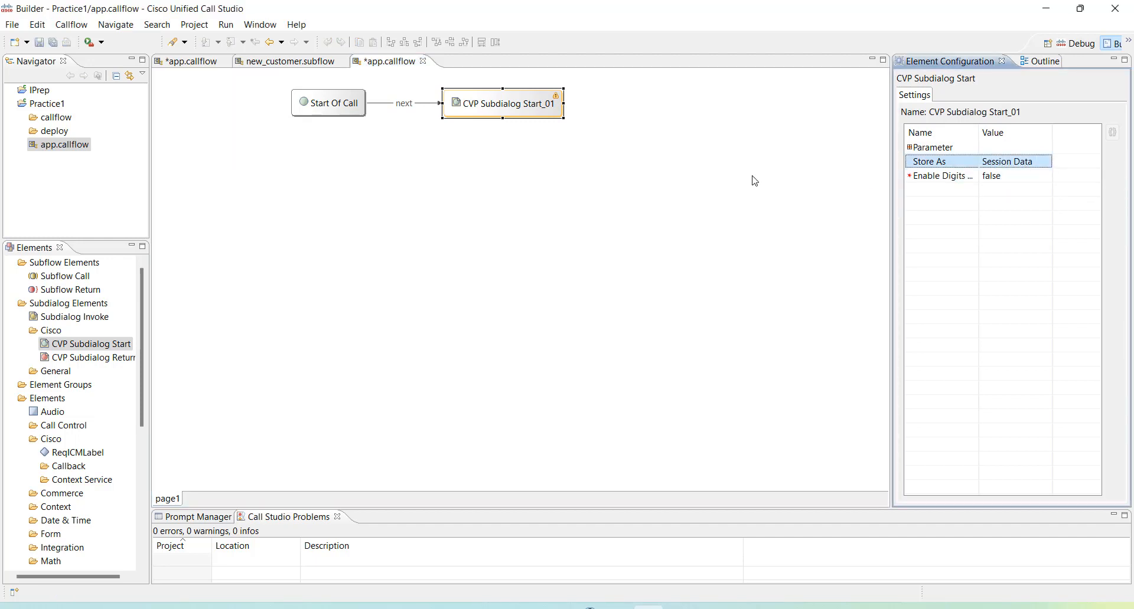
click(755, 180)
click(511, 101)
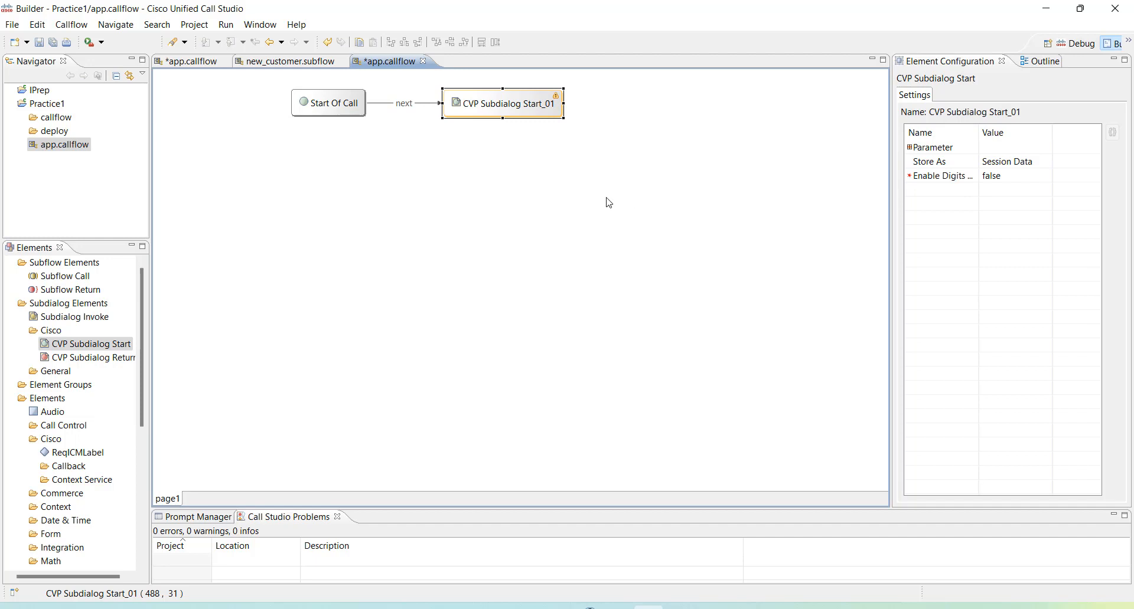
key(ctrl+s)
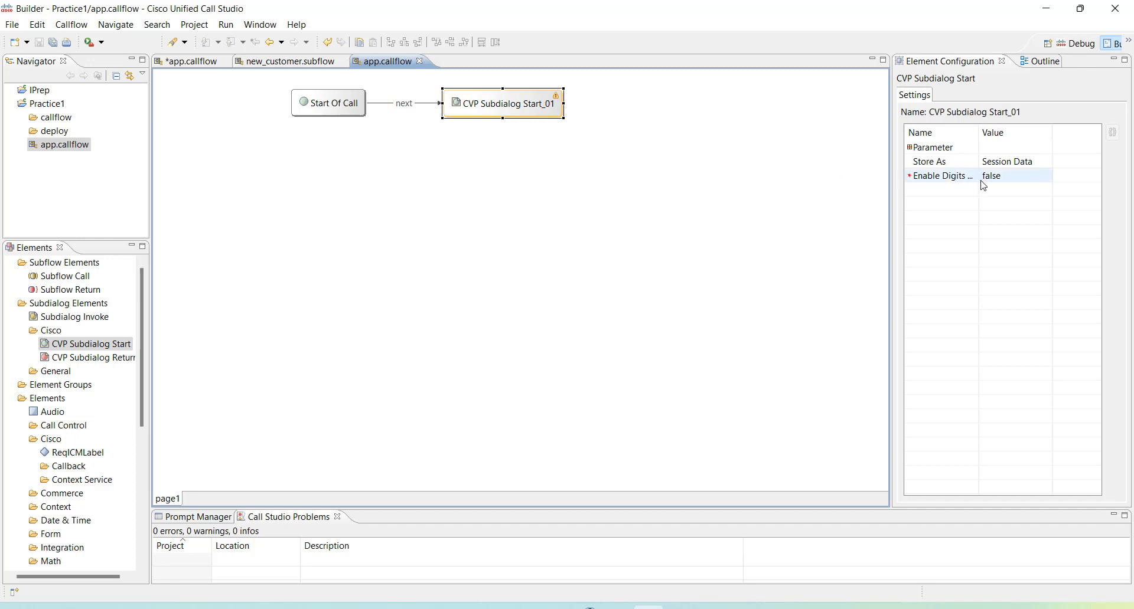
Try the Enable Digits option of the CVP Subdialog Start element as true, set it back to false, and save the call flow
click(1001, 177)
click(1043, 177)
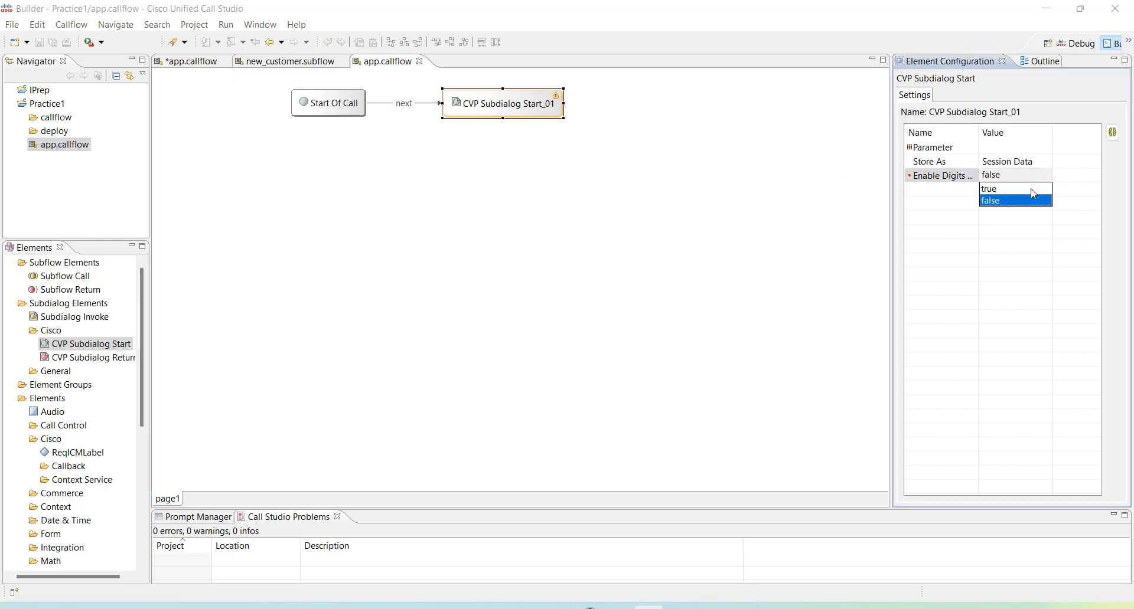
click(1033, 189)
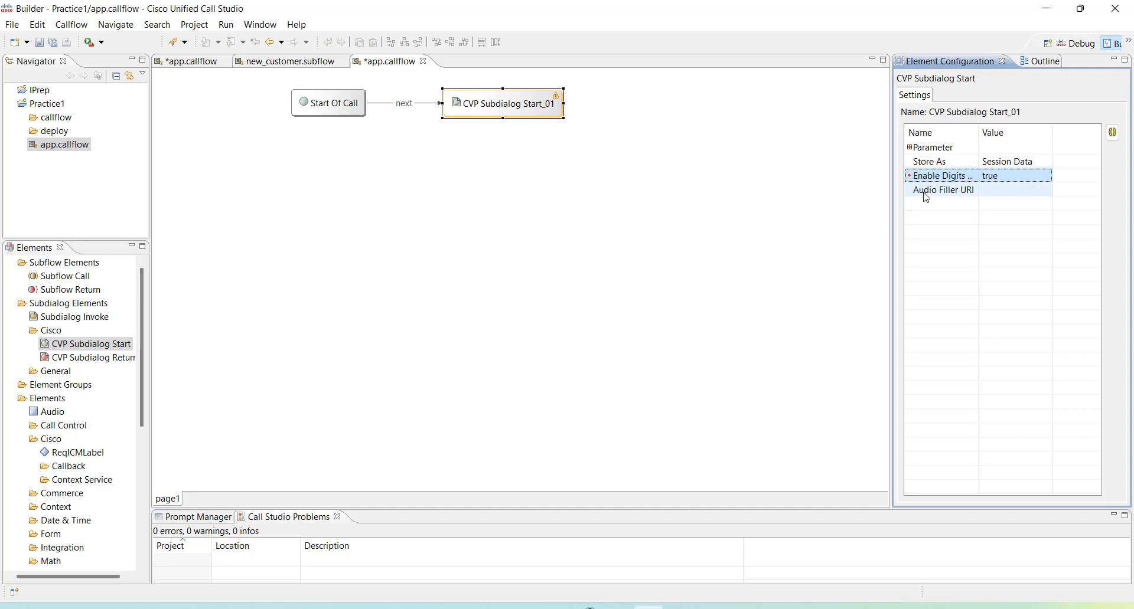
click(1040, 175)
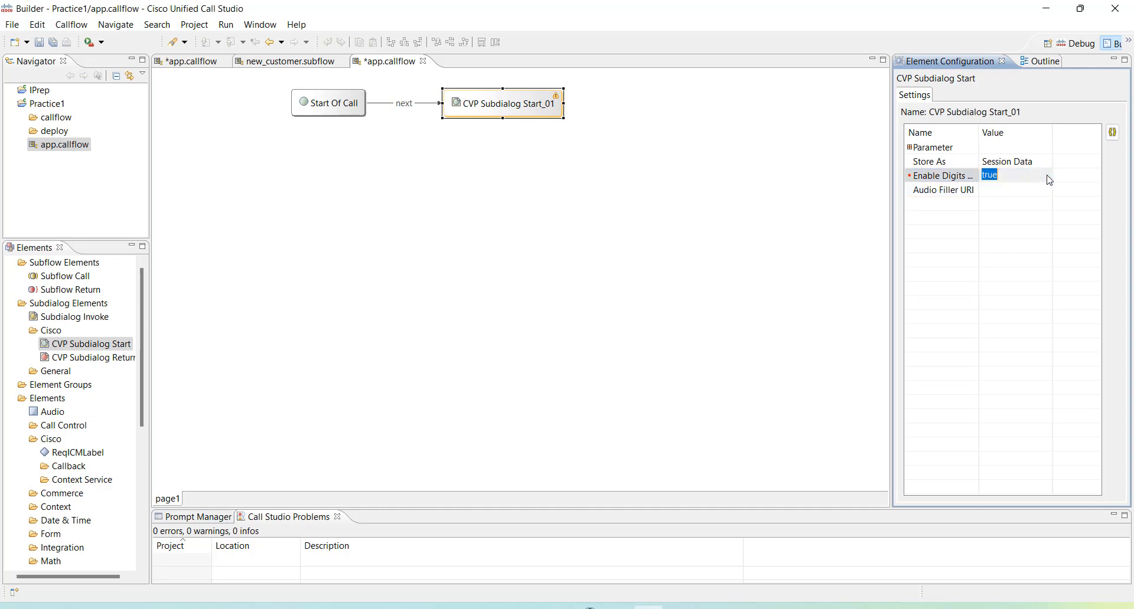
click(1047, 177)
click(1031, 201)
click(763, 237)
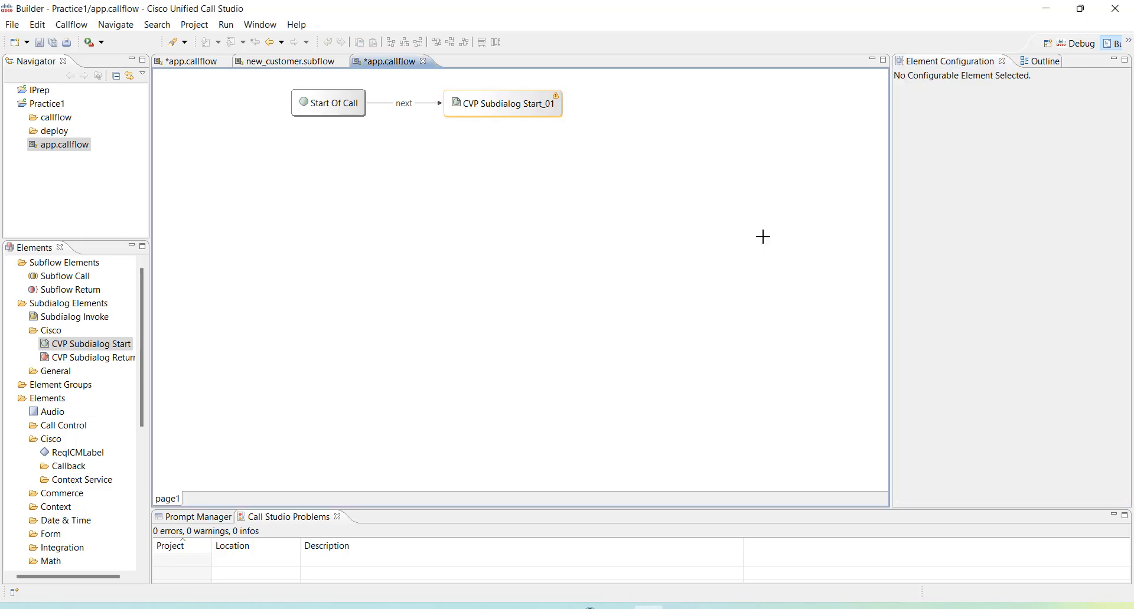
key(ctrl+s)
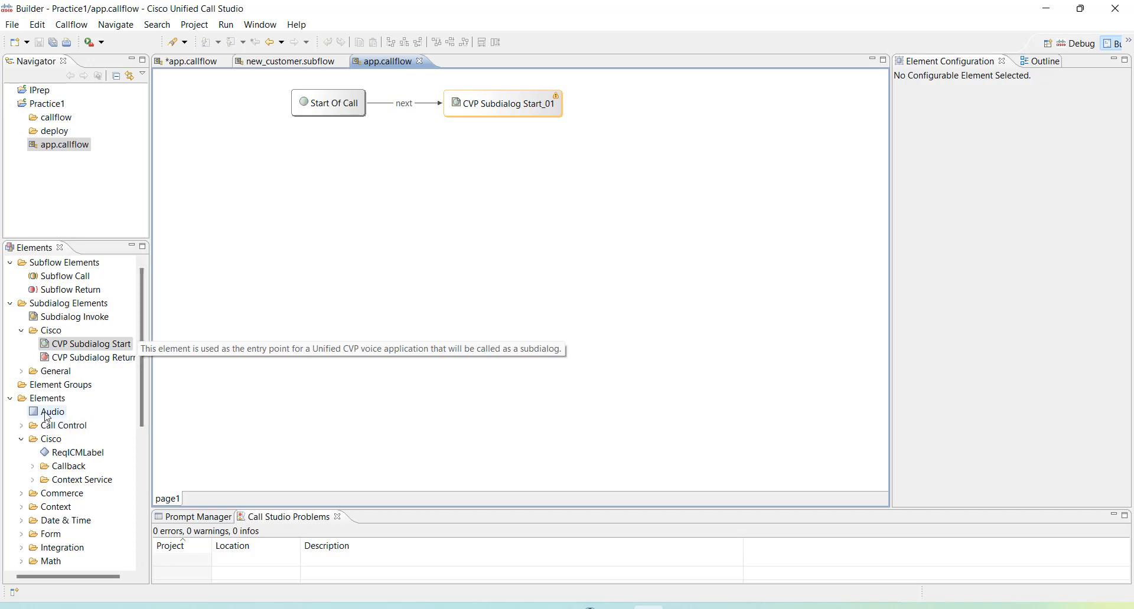
Add an Audio element below the CVP Subdialog Start element, rename it Play Welcome PP, and align it under that element
drag(48, 417, 495, 181)
right_click(495, 182)
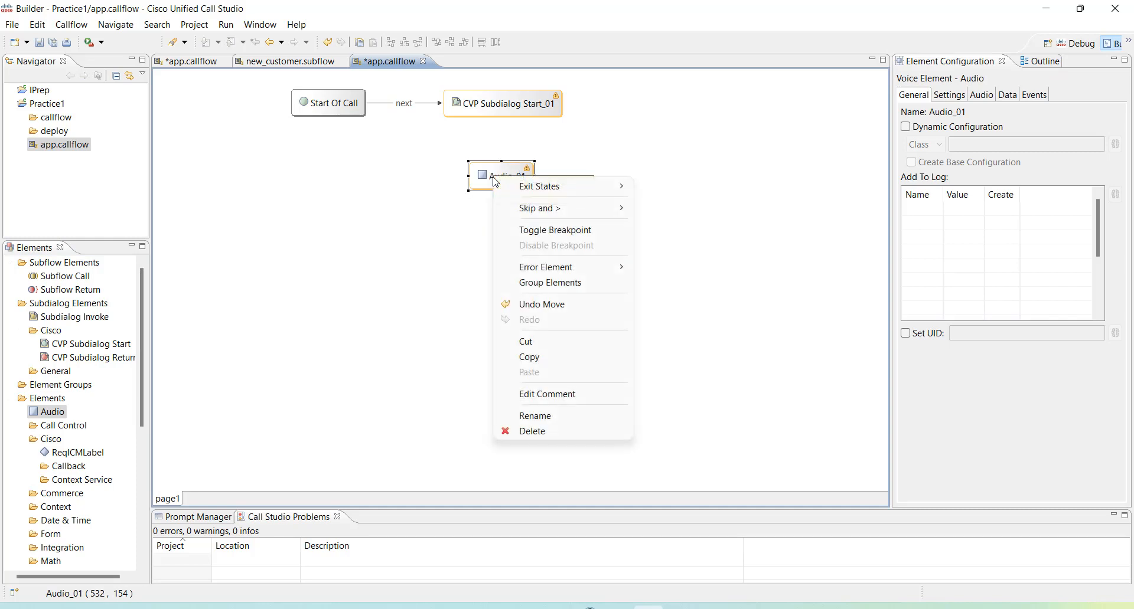
click(555, 420)
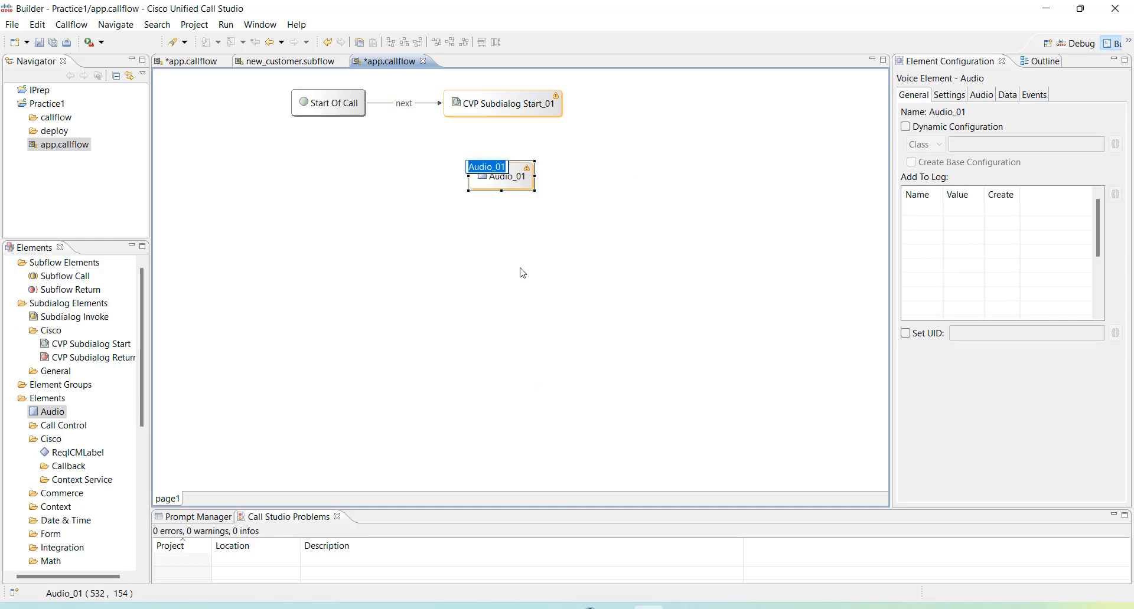
text(Play Welcom)
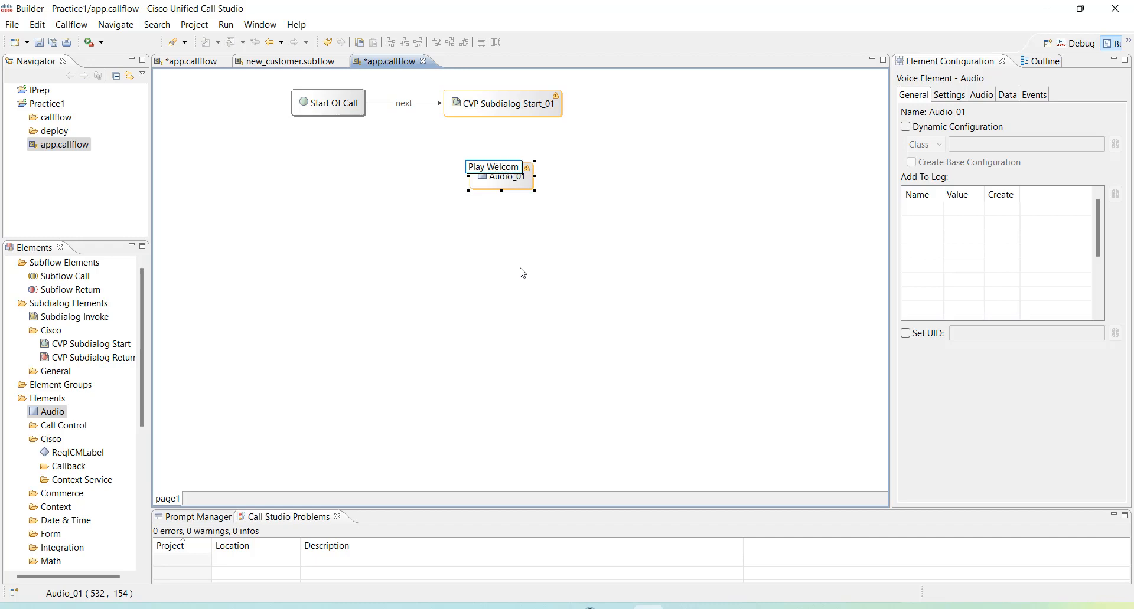
text(e PP)
click(520, 269)
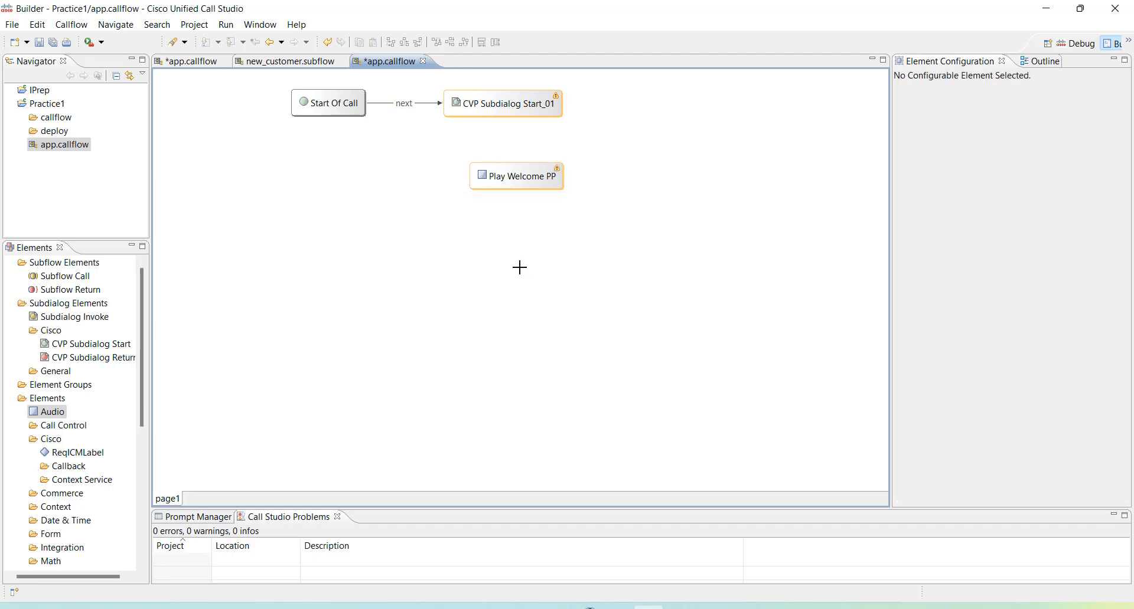
drag(511, 183, 495, 186)
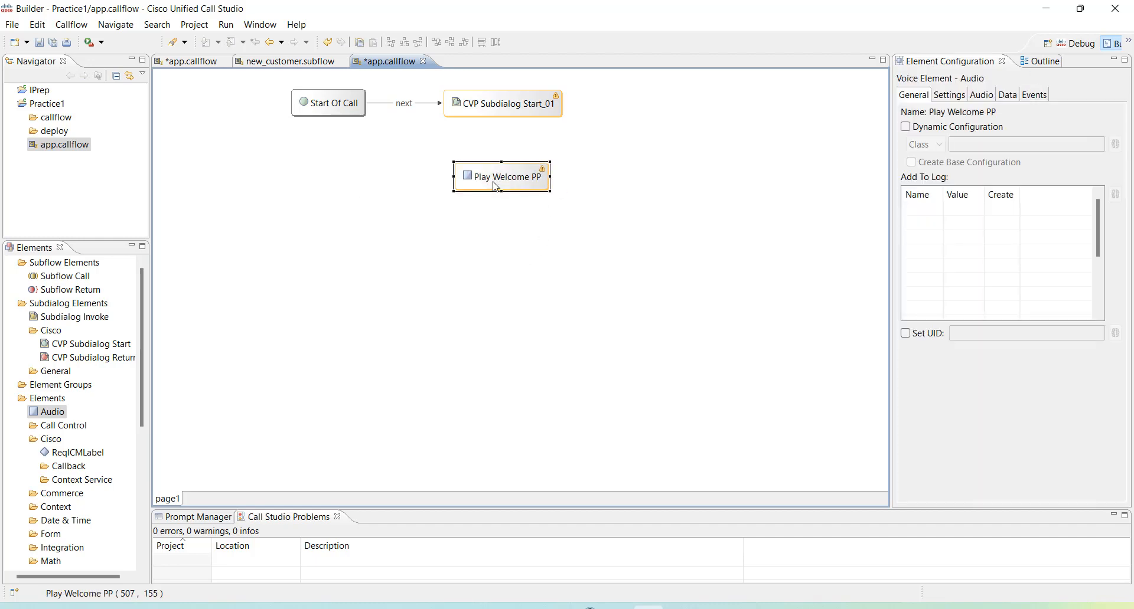
Connect the done exit state of the CVP Subdialog Start element to Play Welcome PP
right_click(499, 103)
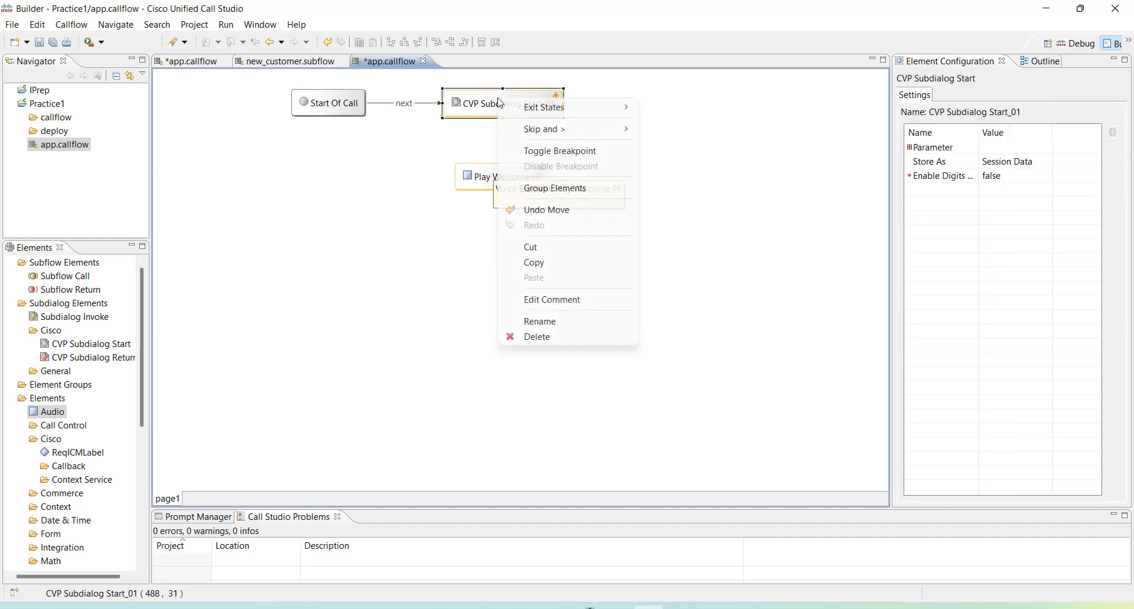
mouse_move(610, 109)
click(664, 107)
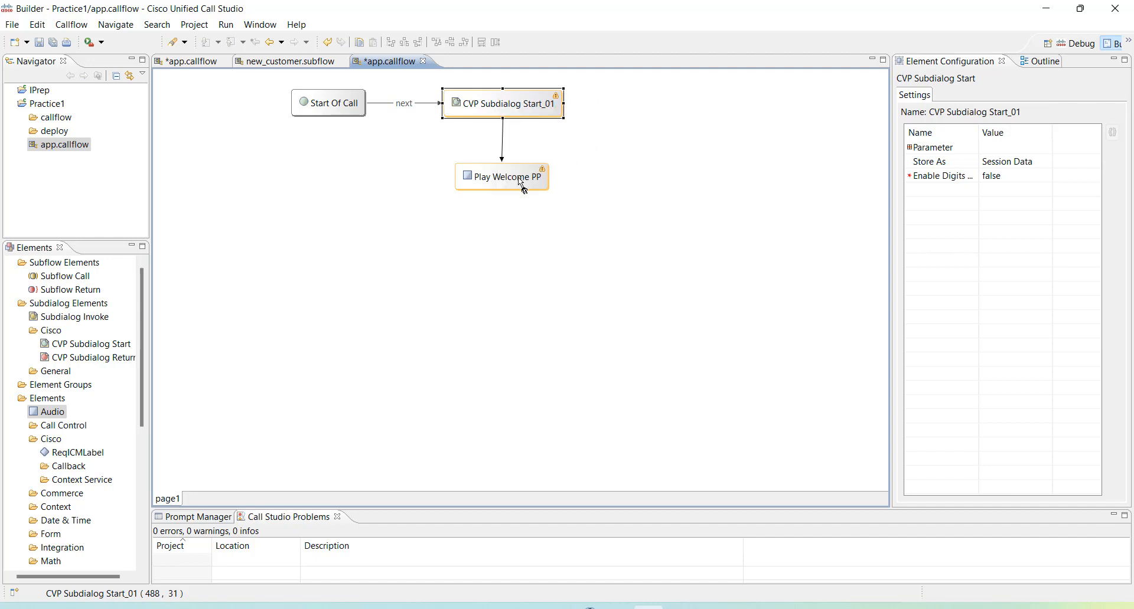
click(523, 183)
click(494, 279)
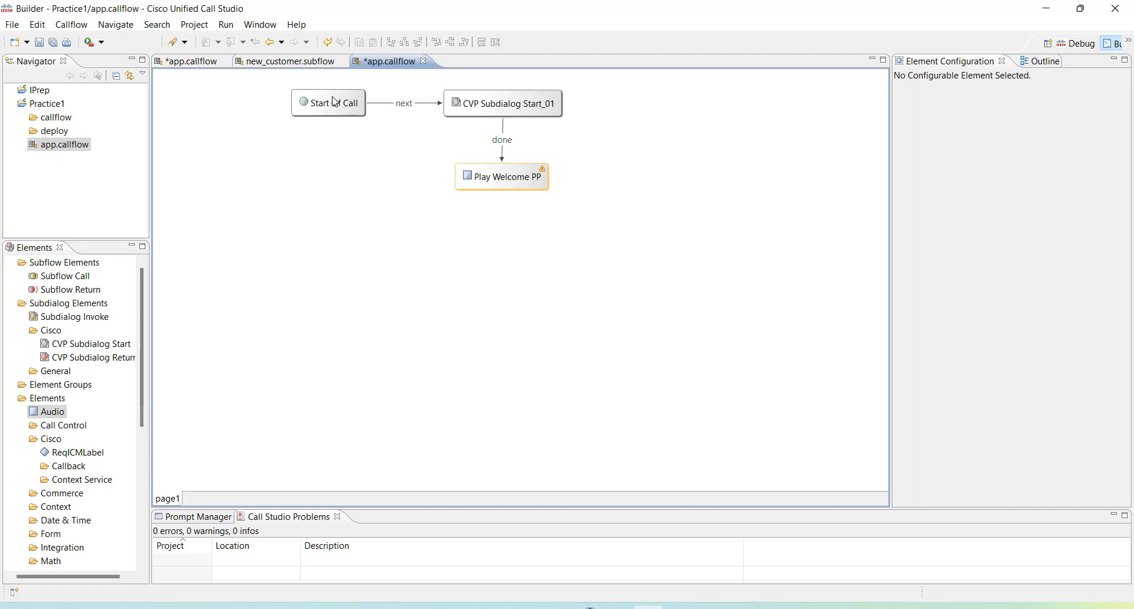
Set the TTS text of Play Welcome PP's initial audio item 1 to "Thank you for calling Practice One."
click(313, 103)
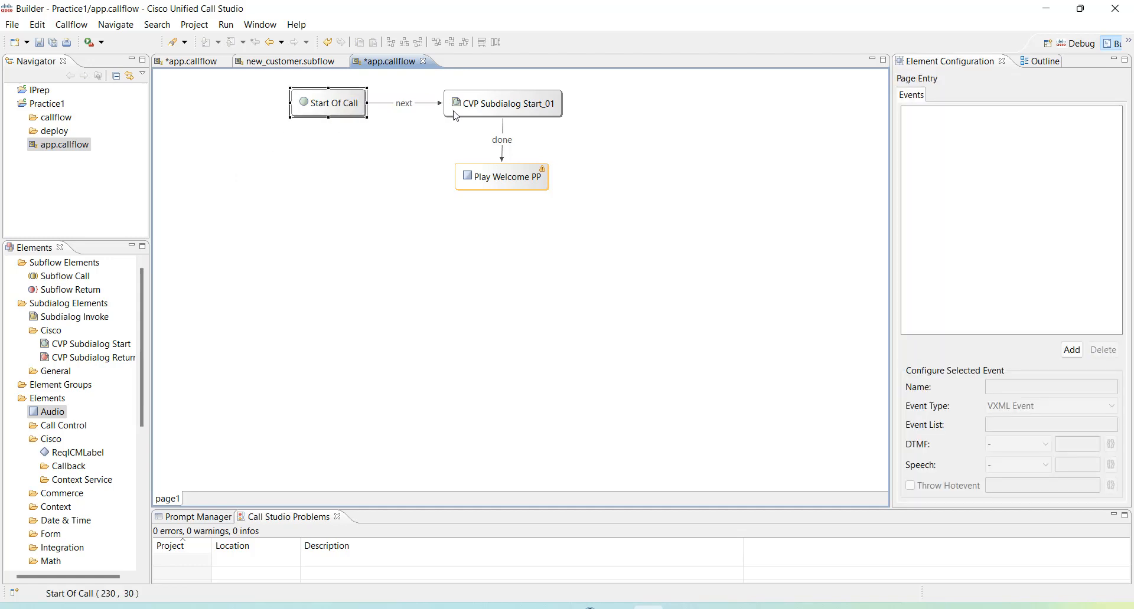
click(495, 109)
click(497, 178)
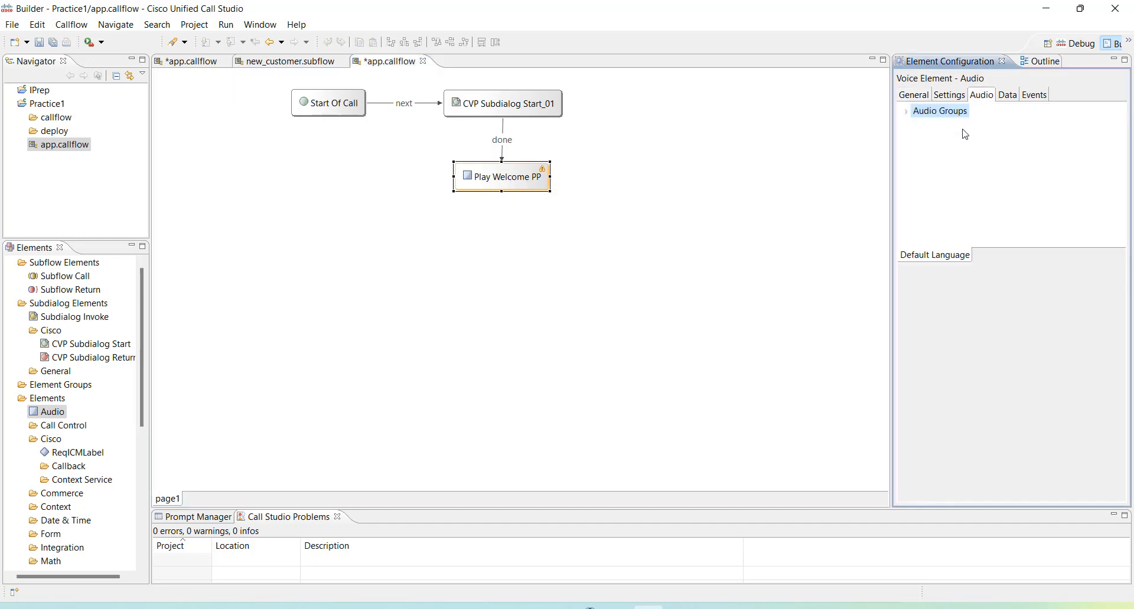
click(982, 98)
click(905, 111)
click(918, 128)
click(945, 139)
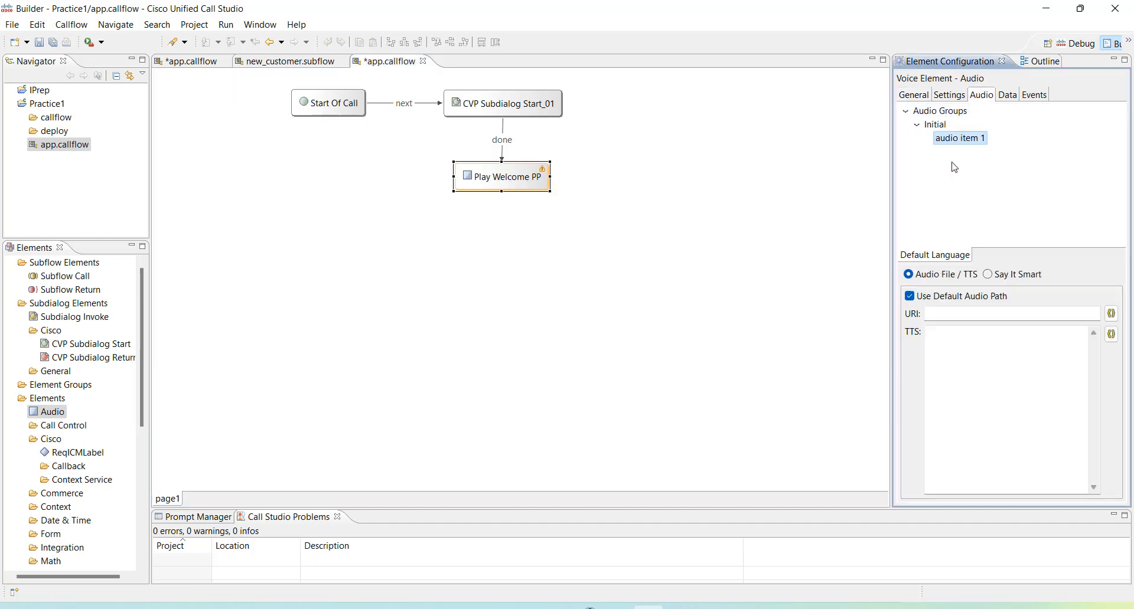
click(955, 344)
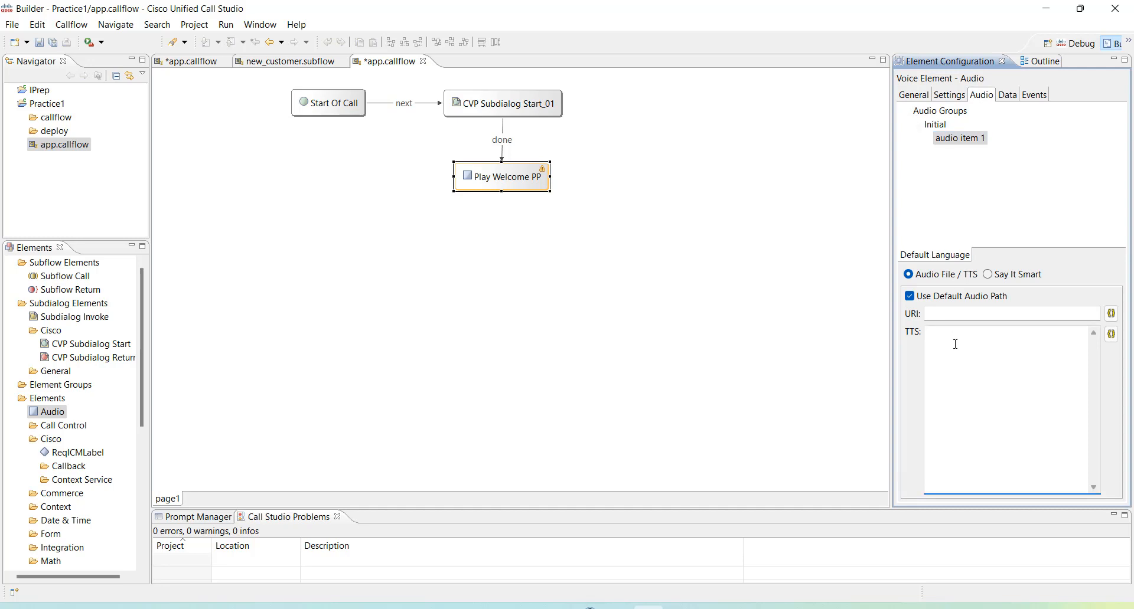
text(Thank you for calling Practice One.)
Set the URI of Play Welcome PP's audio item 1 to welcome.wav and save the call flow
click(979, 319)
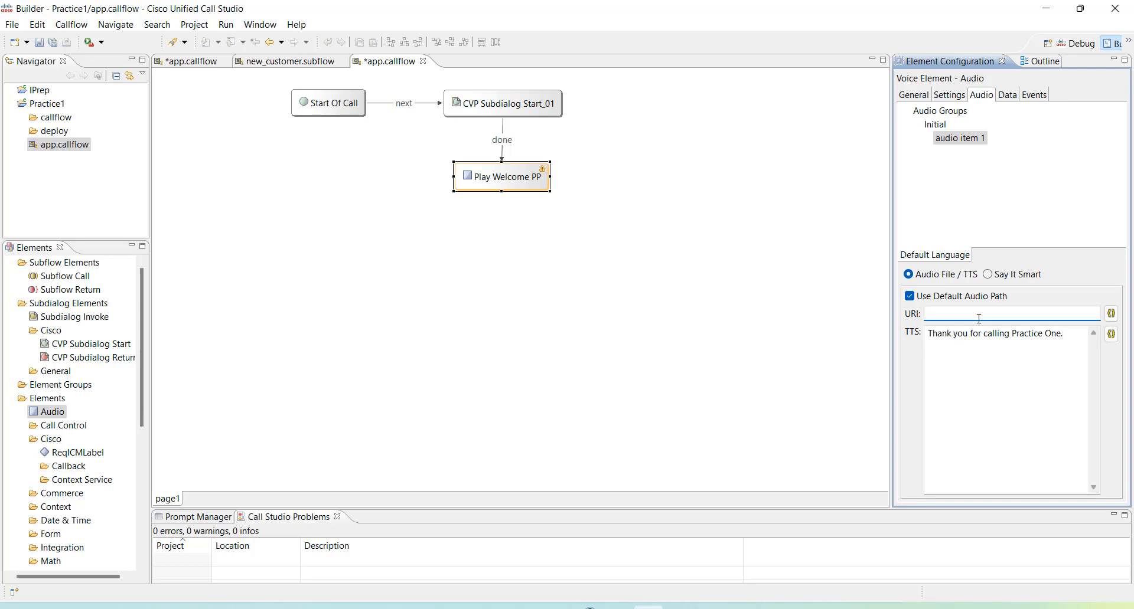
text(thank)
key(BackSpace)
key(BackSpace)
key(BackSpace)
key(BackSpace)
key(BackSpace)
text(wexlome)
key(BackSpace)
key(BackSpace)
key(BackSpace)
key(BackSpace)
text(lcome.wav)
key(ctrl+s)
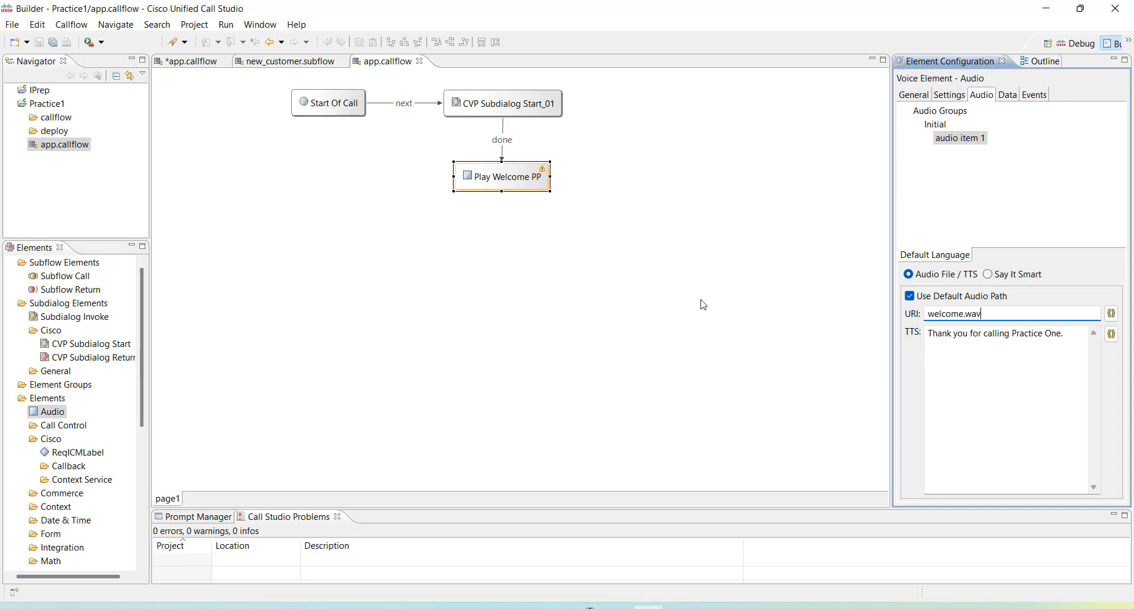
click(708, 290)
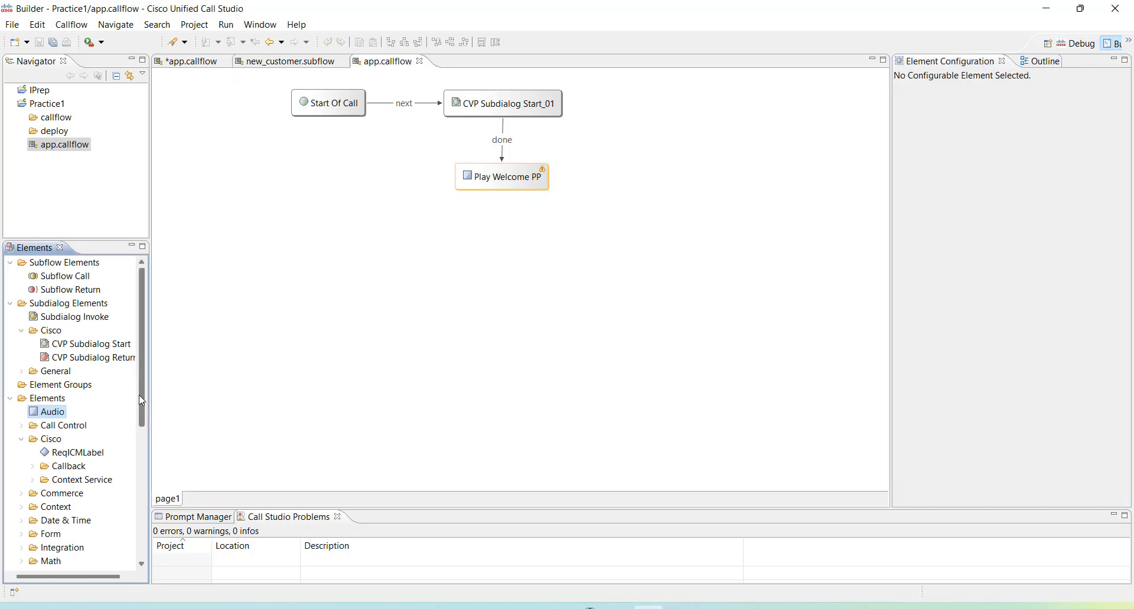
Add a Hang Up element below Play Welcome PP and connect the done exit state of Play Welcome PP to it
scroll(139, 395, down, 6)
drag(41, 561, 508, 252)
click(516, 183)
right_click(515, 181)
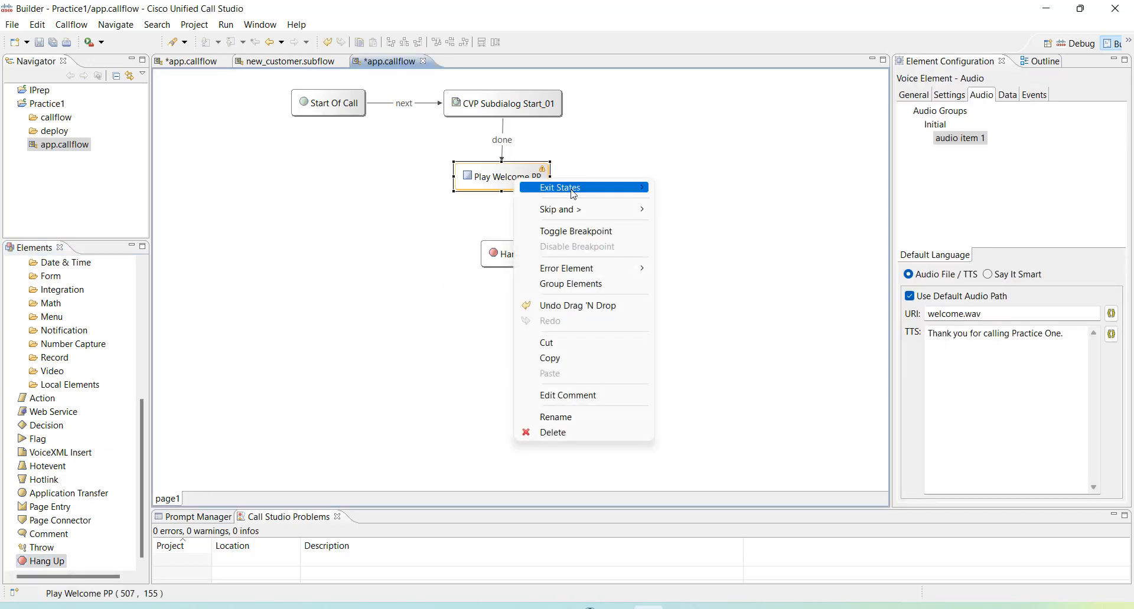
mouse_move(573, 194)
click(691, 188)
click(507, 256)
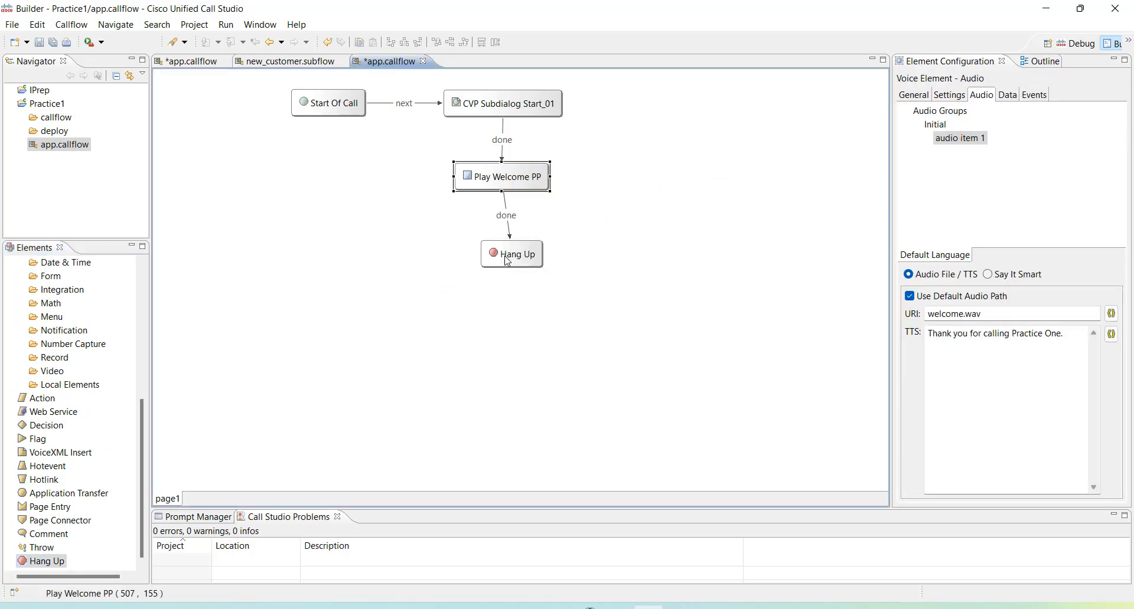
click(406, 363)
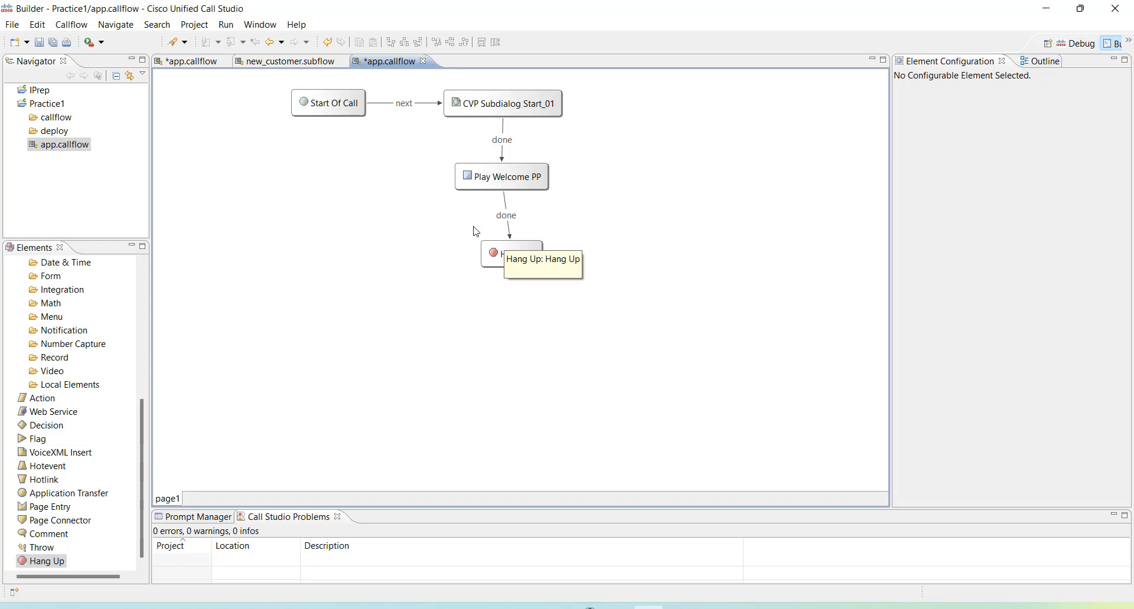
Center-align the Hang Up, Play Welcome PP and CVP Subdialog Start elements in one column and save the call flow
drag(505, 256, 494, 257)
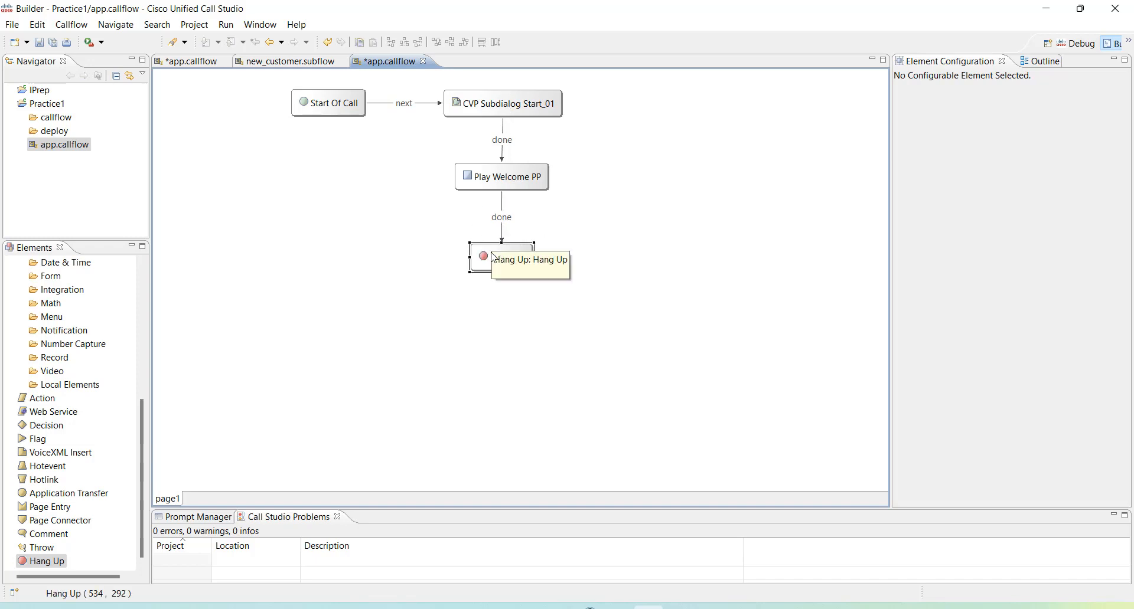
ctrl+click(498, 172)
ctrl+click(502, 106)
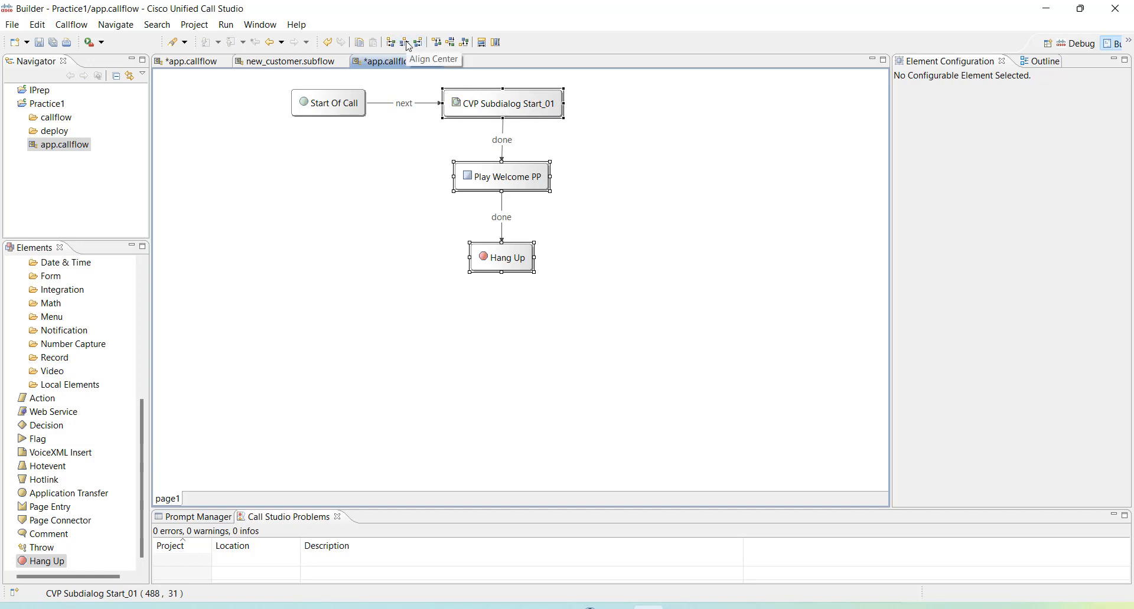
right_click(493, 103)
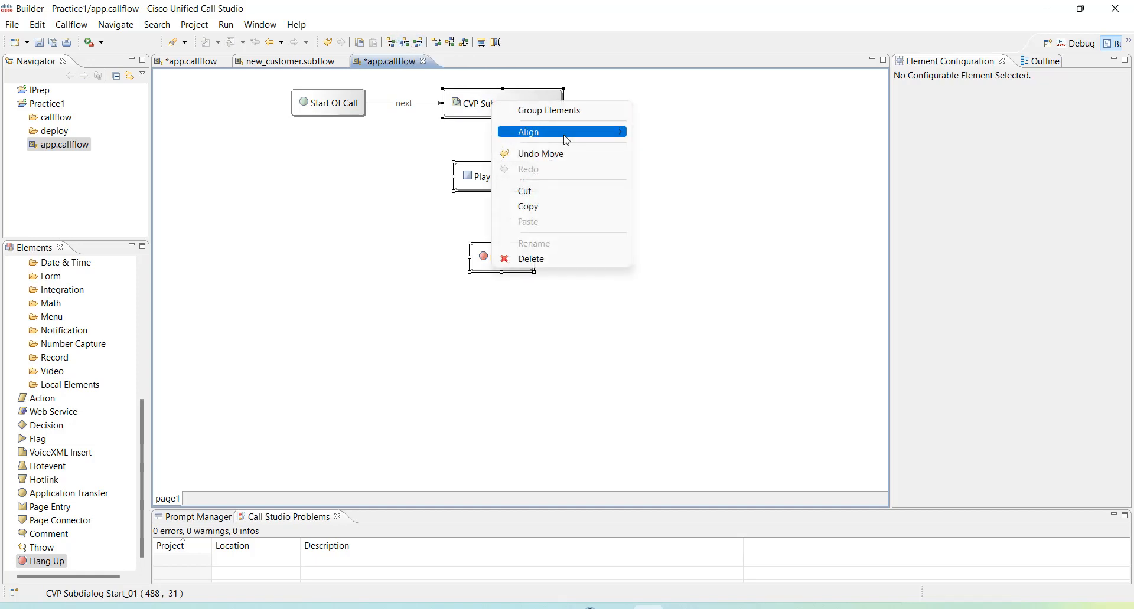
mouse_move(605, 141)
click(673, 148)
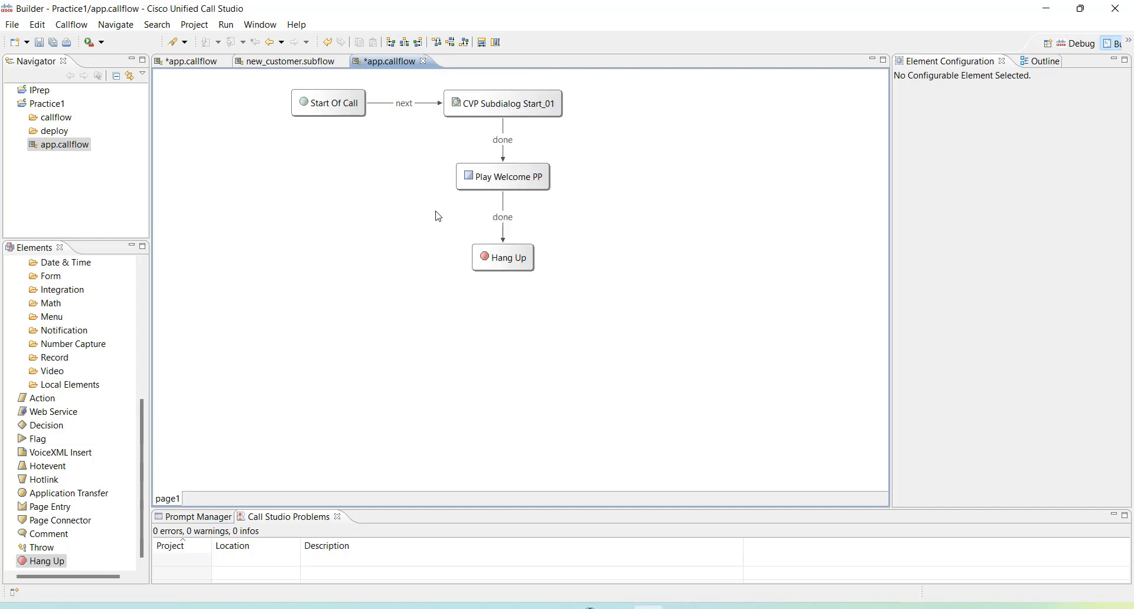
key(ctrl+s)
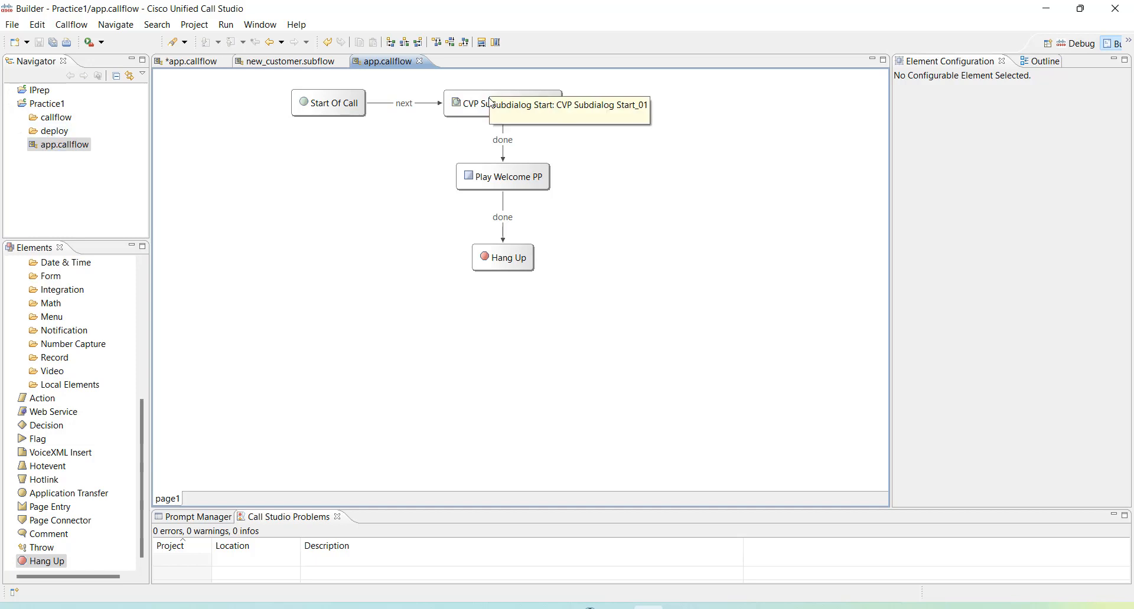
Set the speech synthesis voice in the Call Studio debug preferences to Microsoft Zira Desktop, keeping speech synthesis enabled
click(272, 30)
click(285, 224)
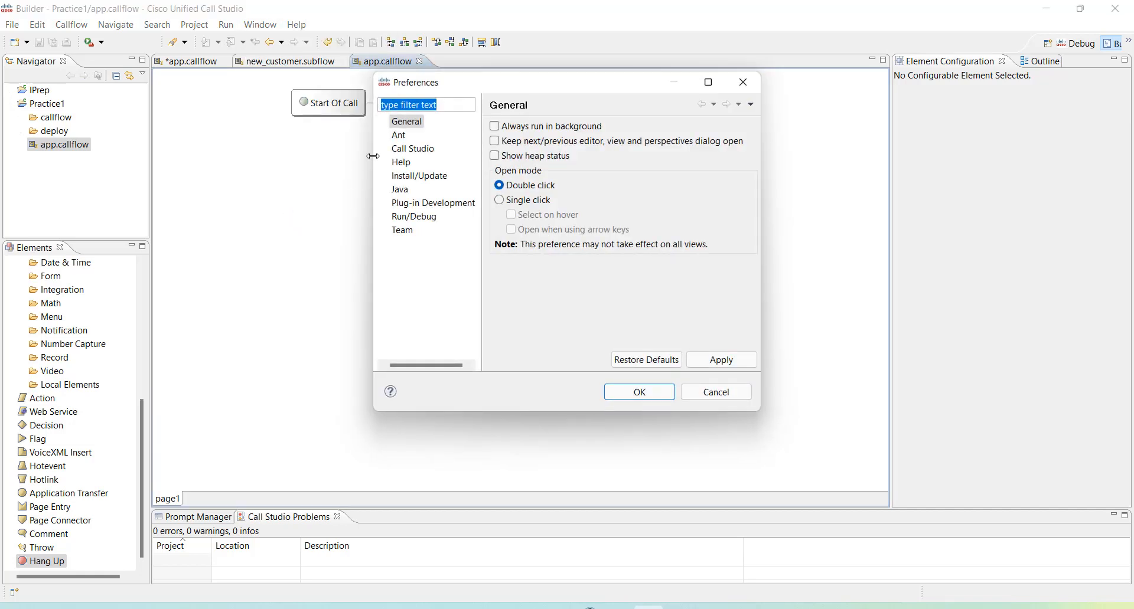
click(384, 149)
click(437, 162)
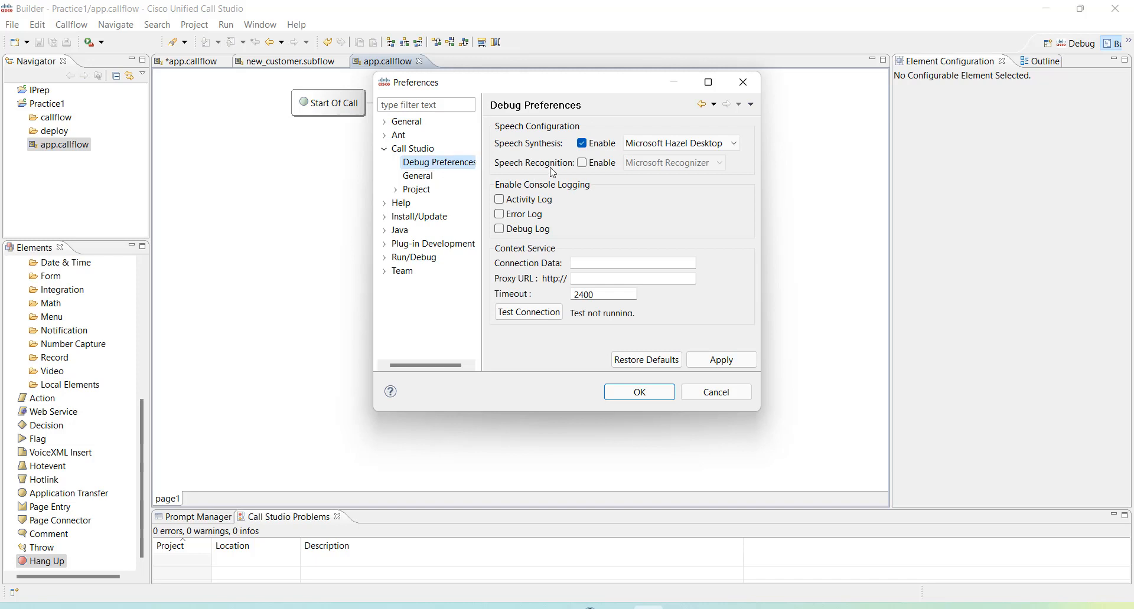
click(583, 145)
click(584, 147)
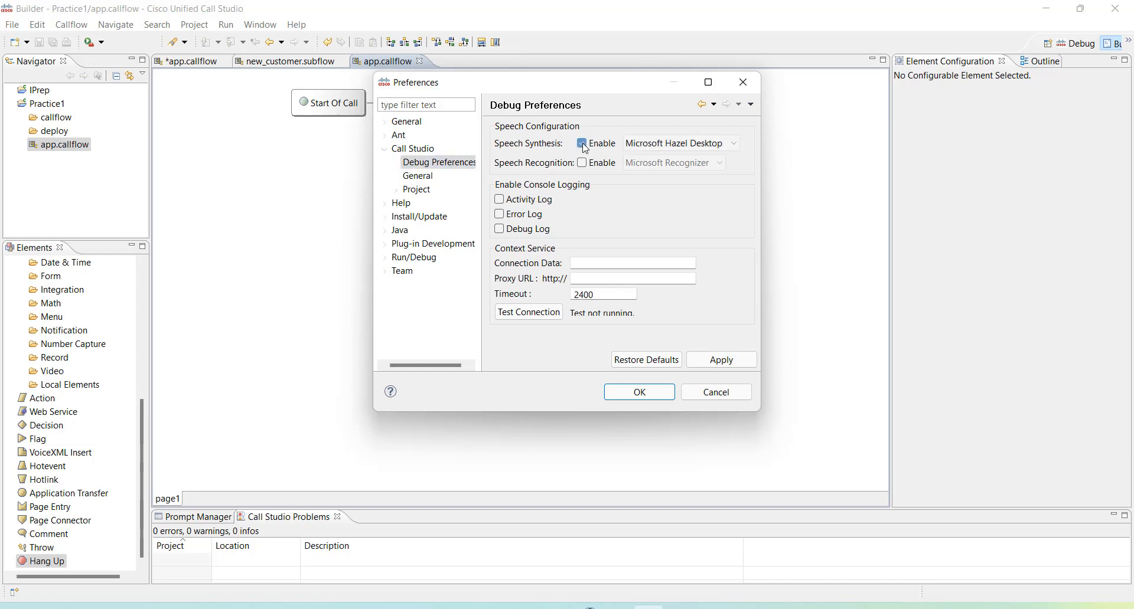
click(655, 144)
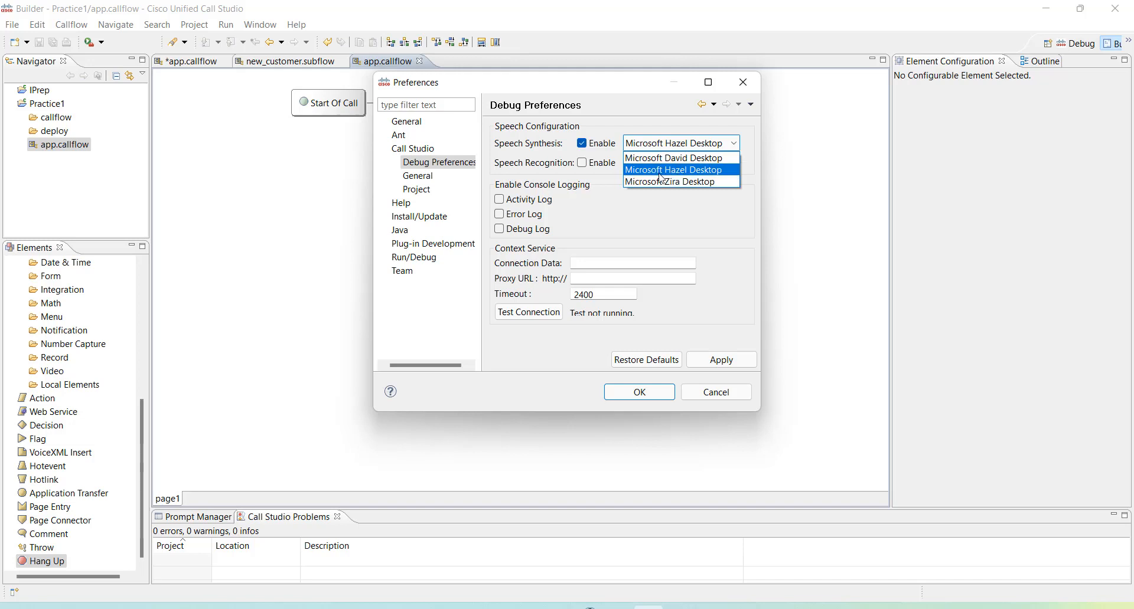
click(662, 182)
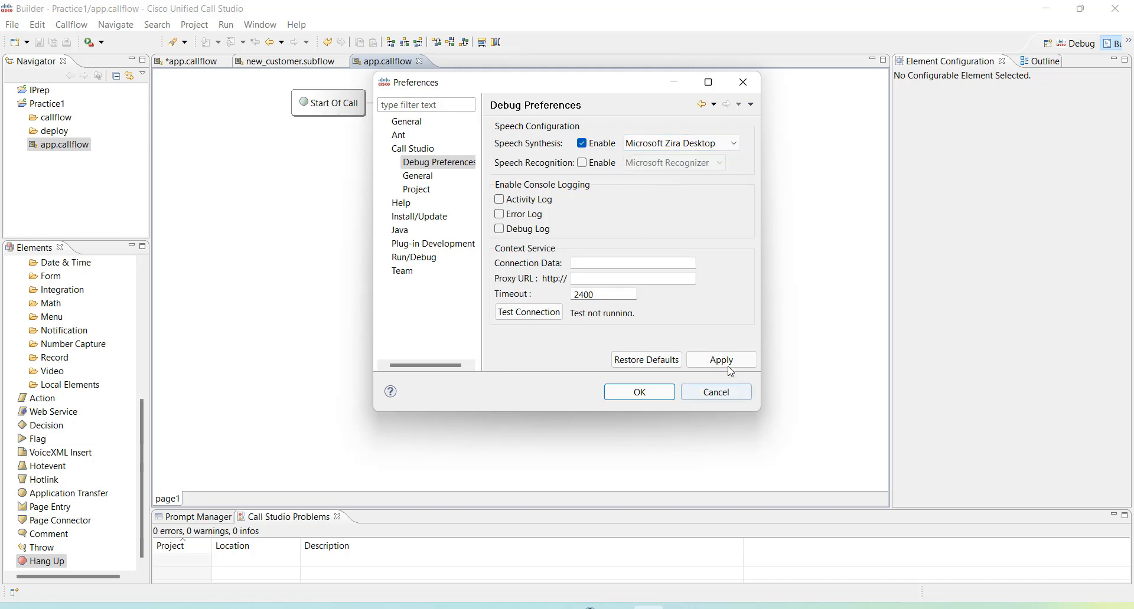
click(654, 401)
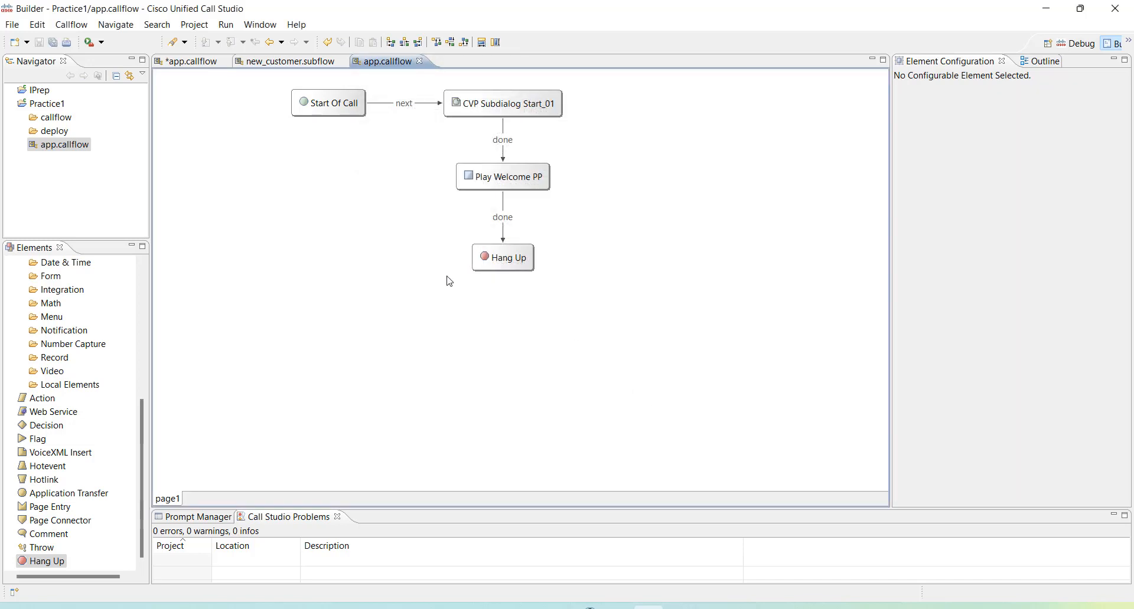
Check the audio settings of Play Welcome PP and validate the Practice1 project
click(503, 187)
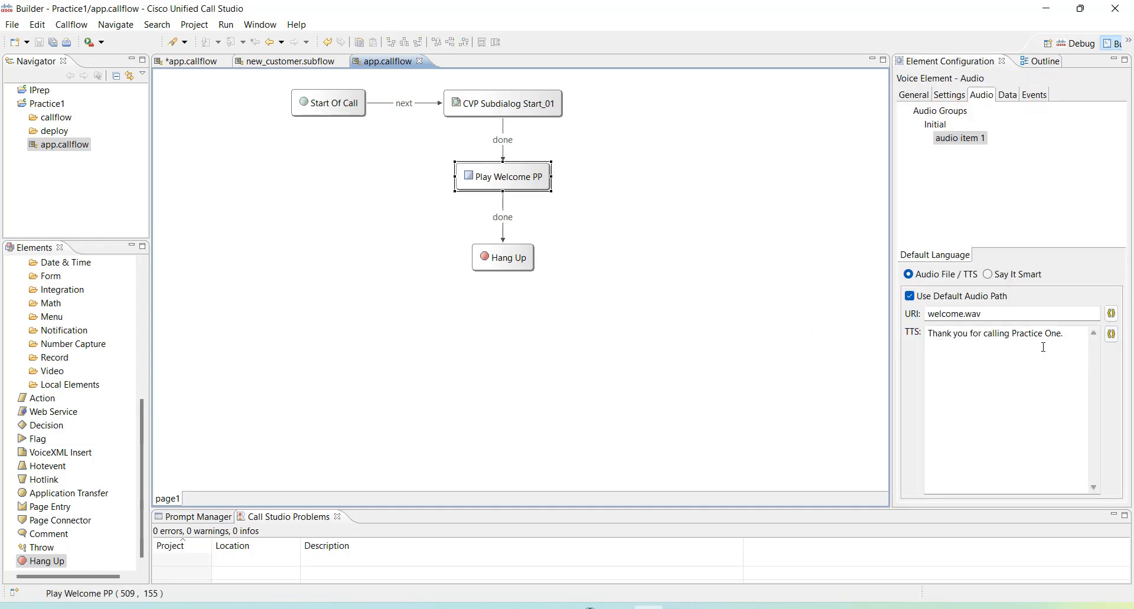
click(357, 286)
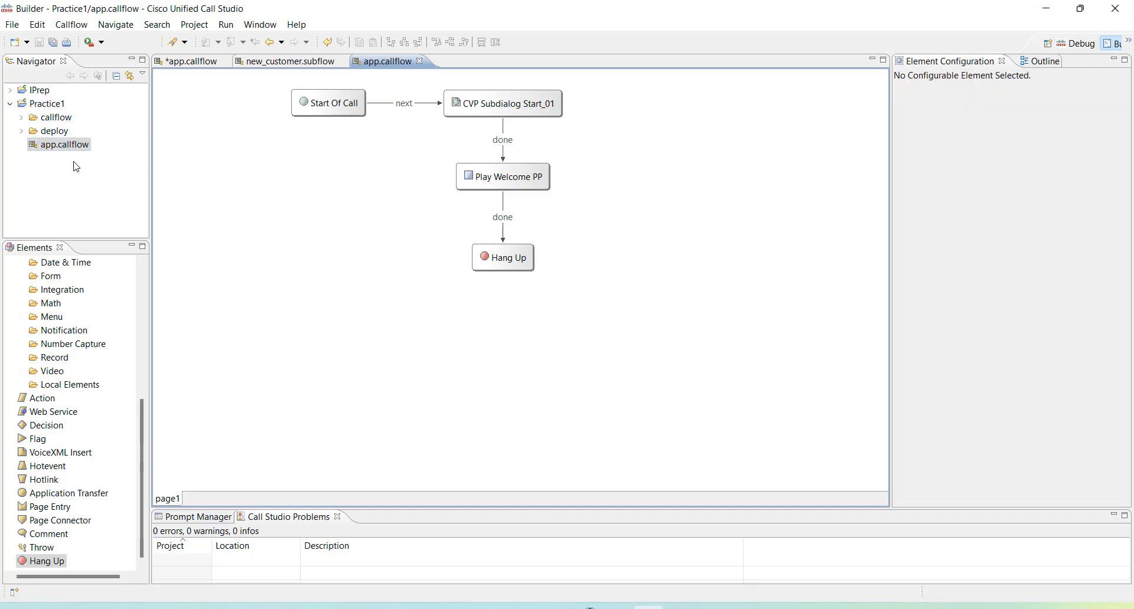
right_click(51, 110)
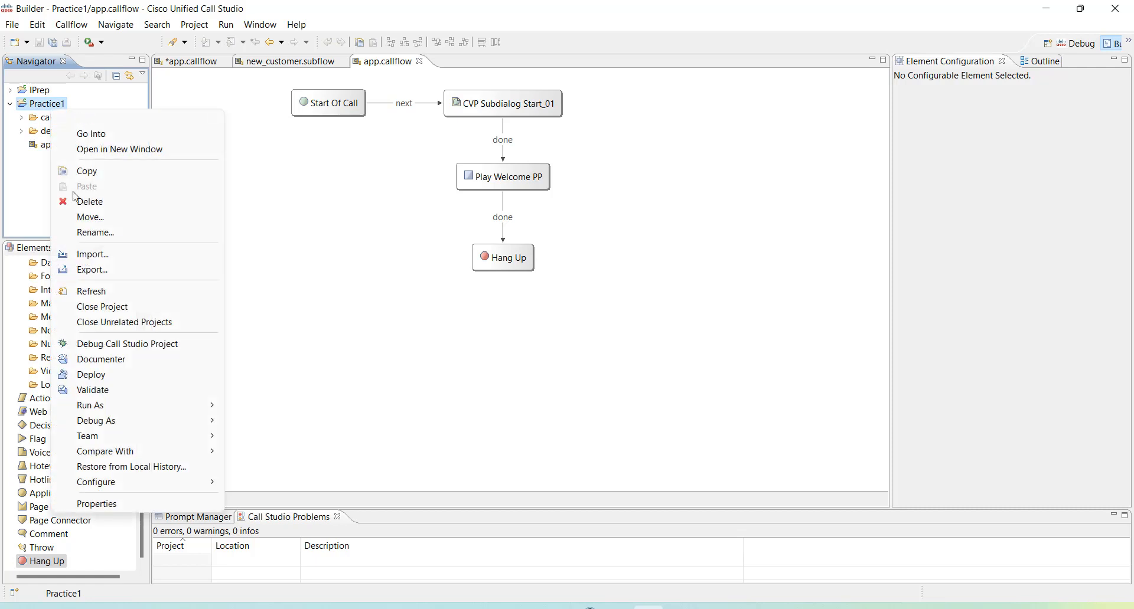
click(81, 391)
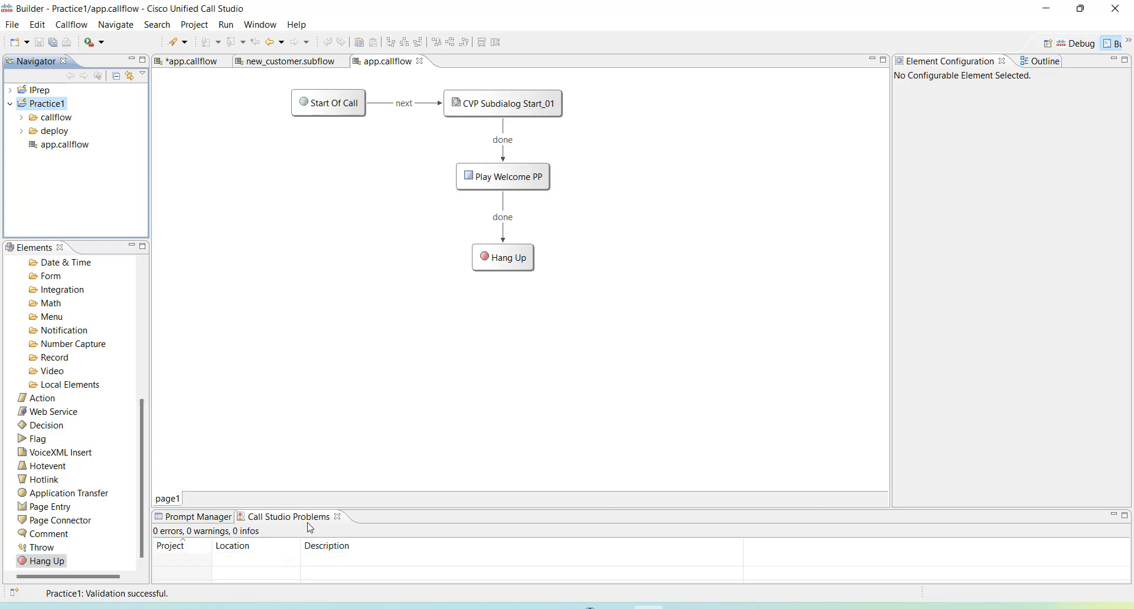
Start debugging the Practice1 Call Studio project, saving the modified app.callflow
right_click(48, 106)
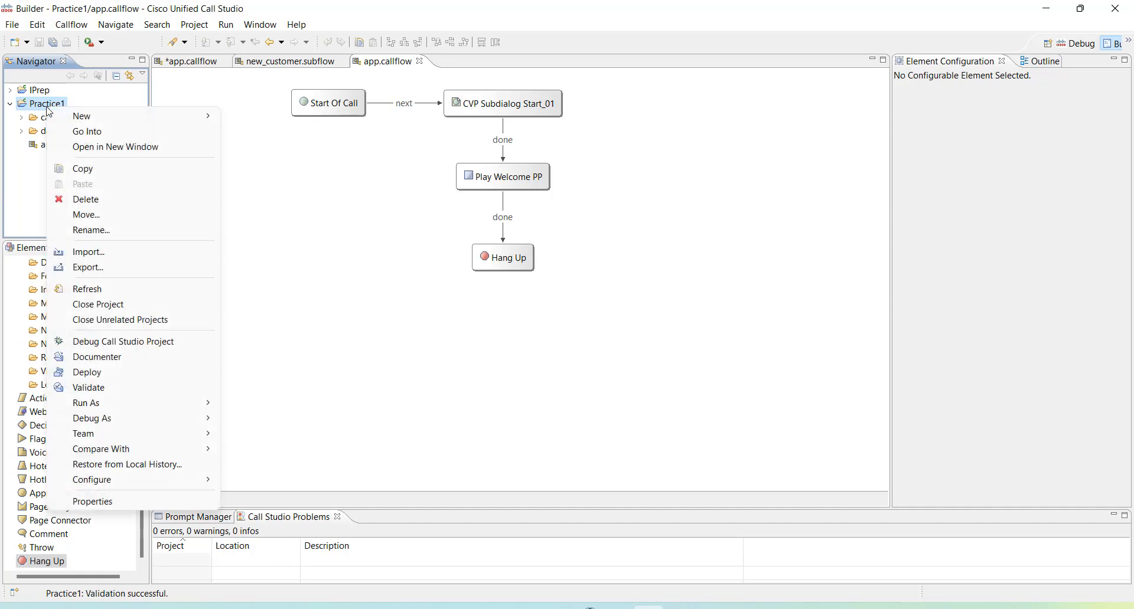
click(98, 341)
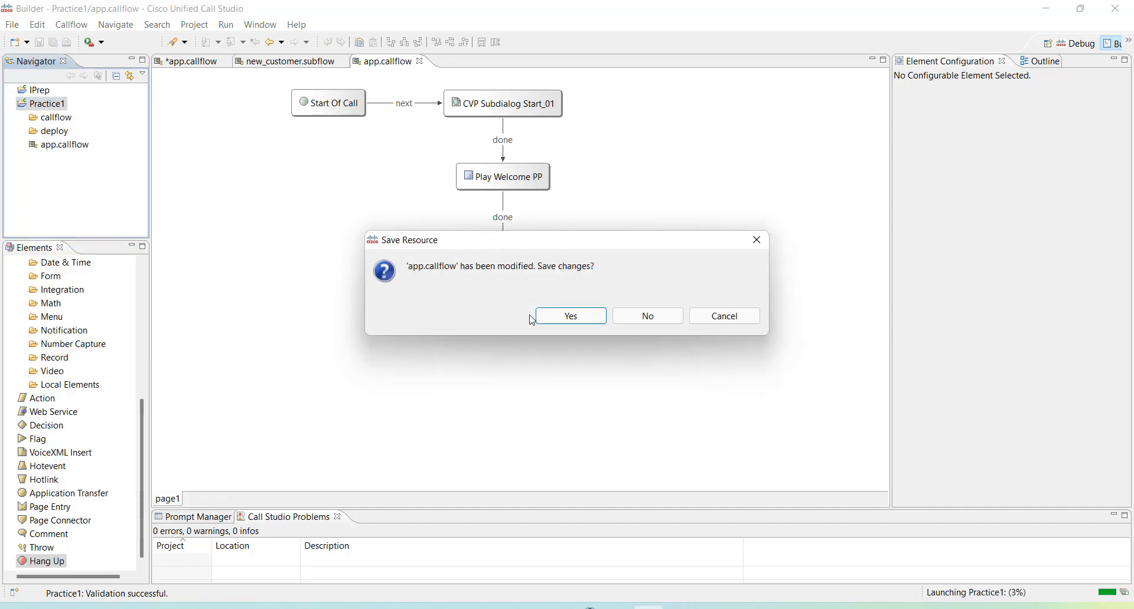
click(589, 321)
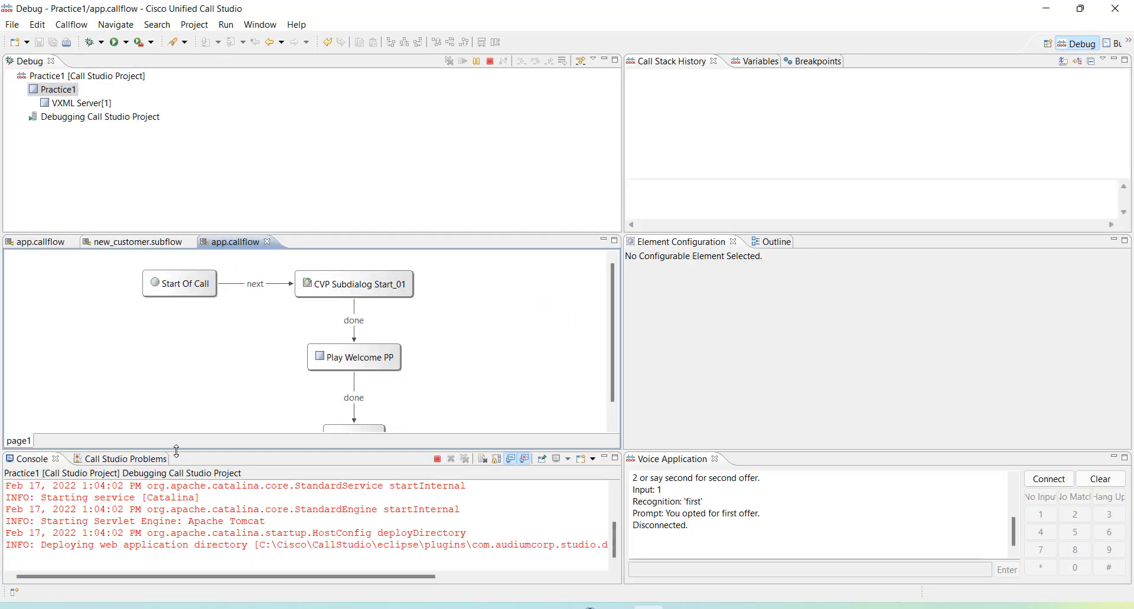
Enlarge the console area and check its output for the Practice1 application loading and server startup lines
drag(176, 451, 177, 413)
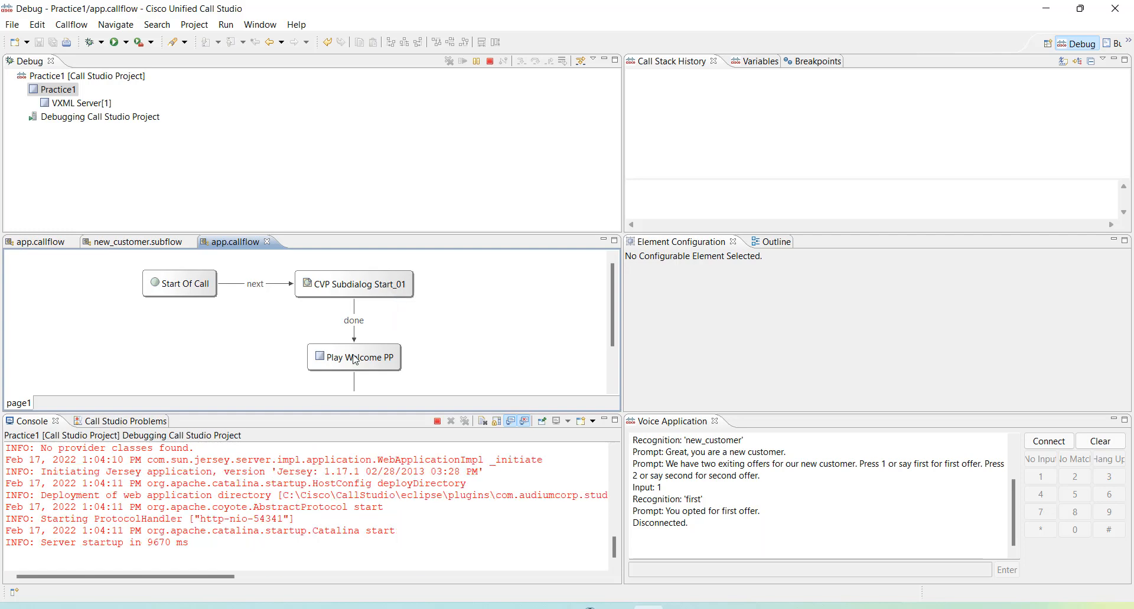
scroll(196, 501, up, 6)
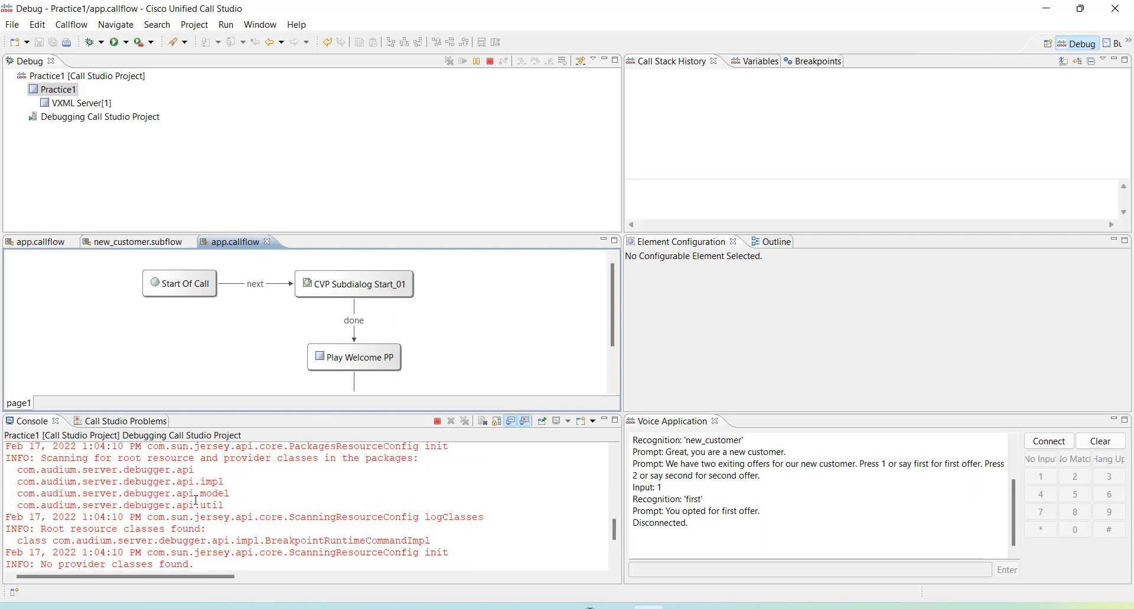
drag(41, 518, 237, 522)
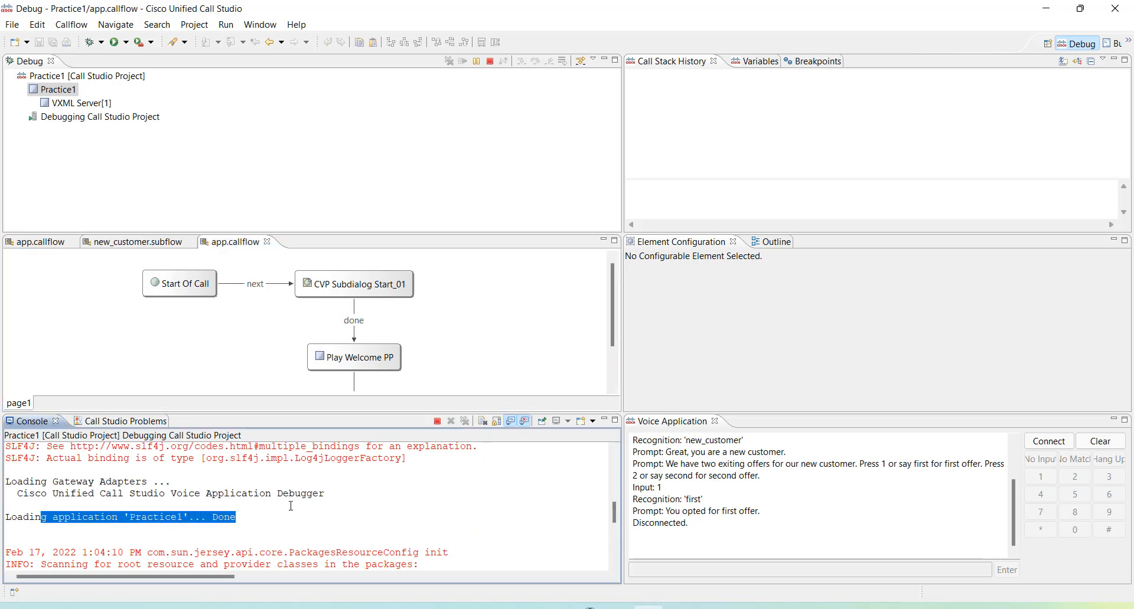
scroll(291, 506, down, 6)
drag(58, 554, 194, 554)
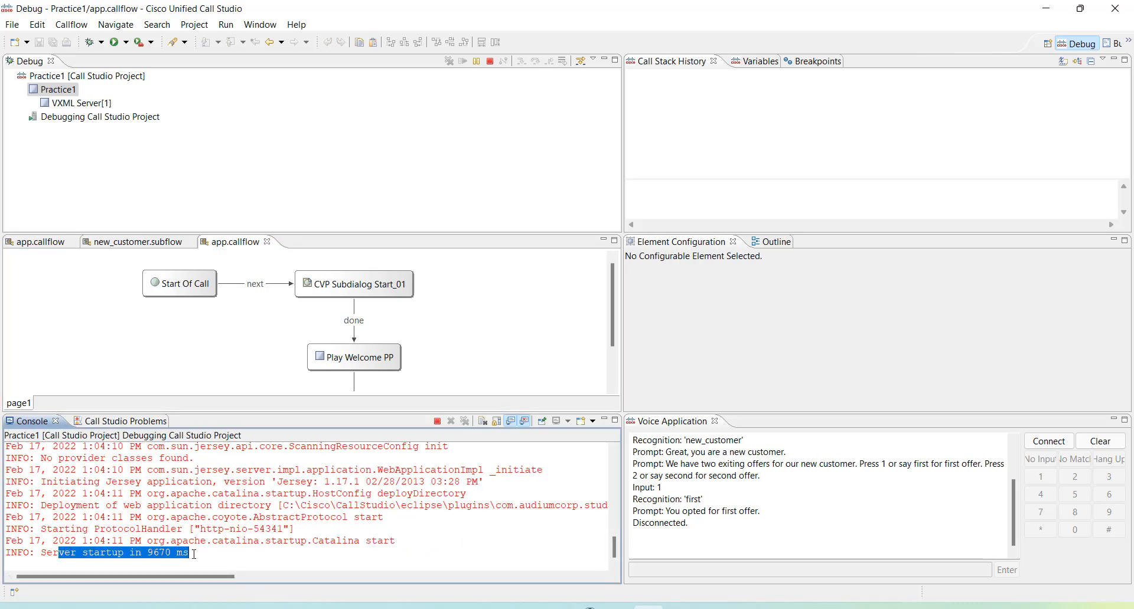
Clear the voice application log, try to connect a test call, and select the Practice1 debug session
click(1100, 441)
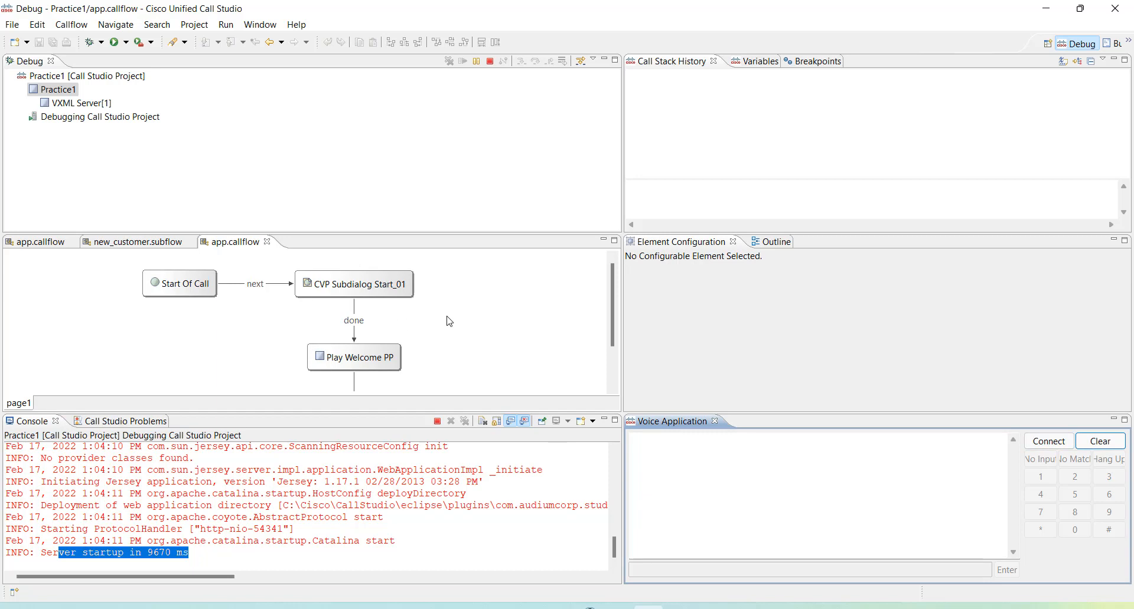
click(1041, 447)
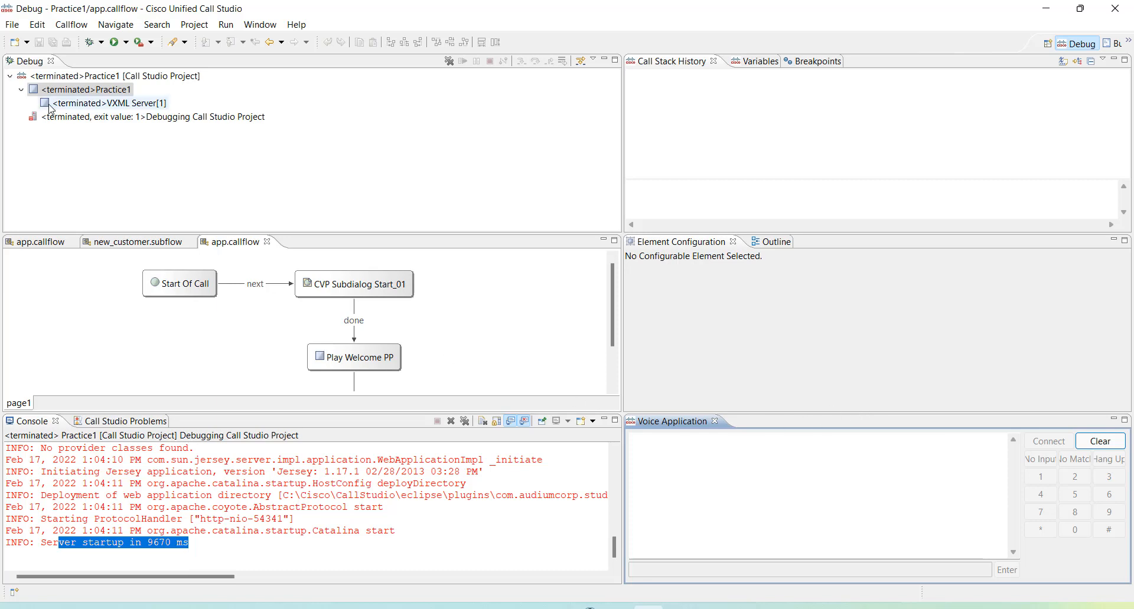
click(75, 93)
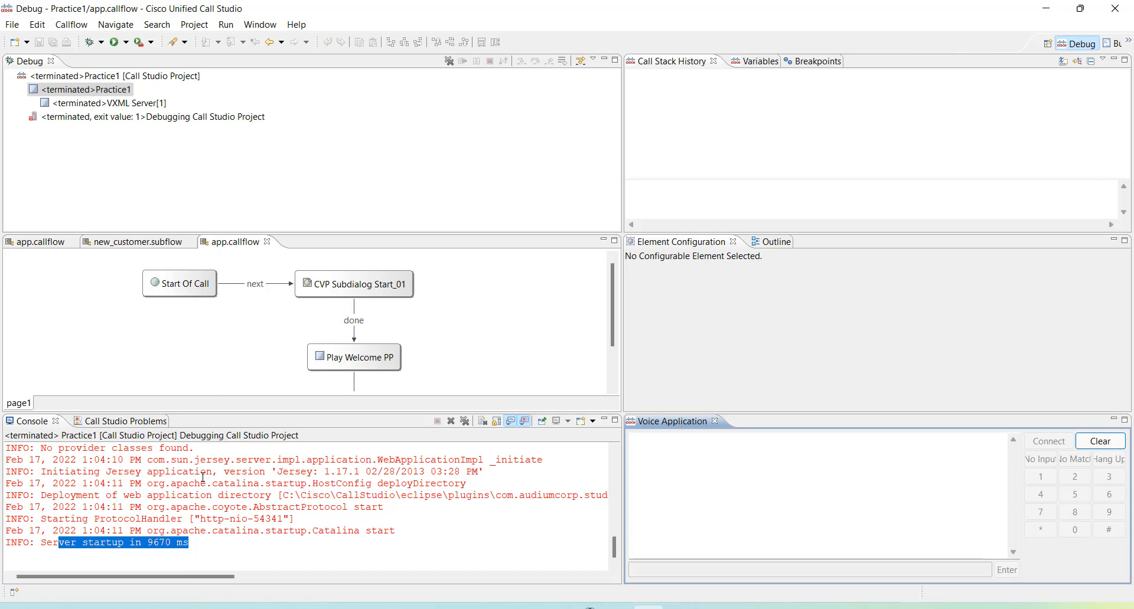
Remove all terminated launches from the debugger and start debugging the Practice1 project again
scroll(203, 478, up, 1)
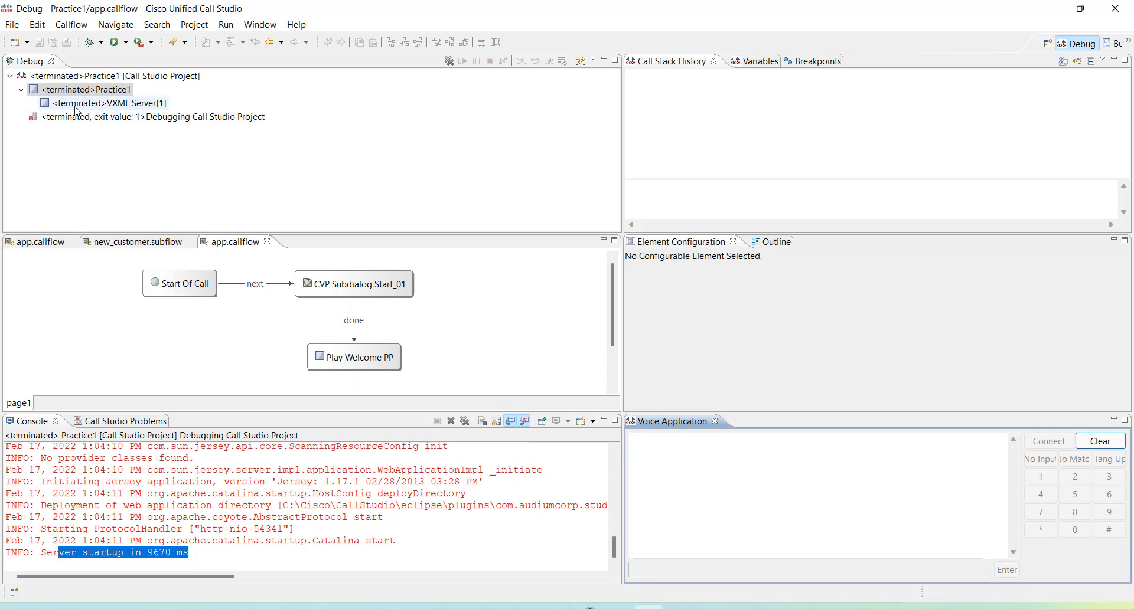
click(465, 422)
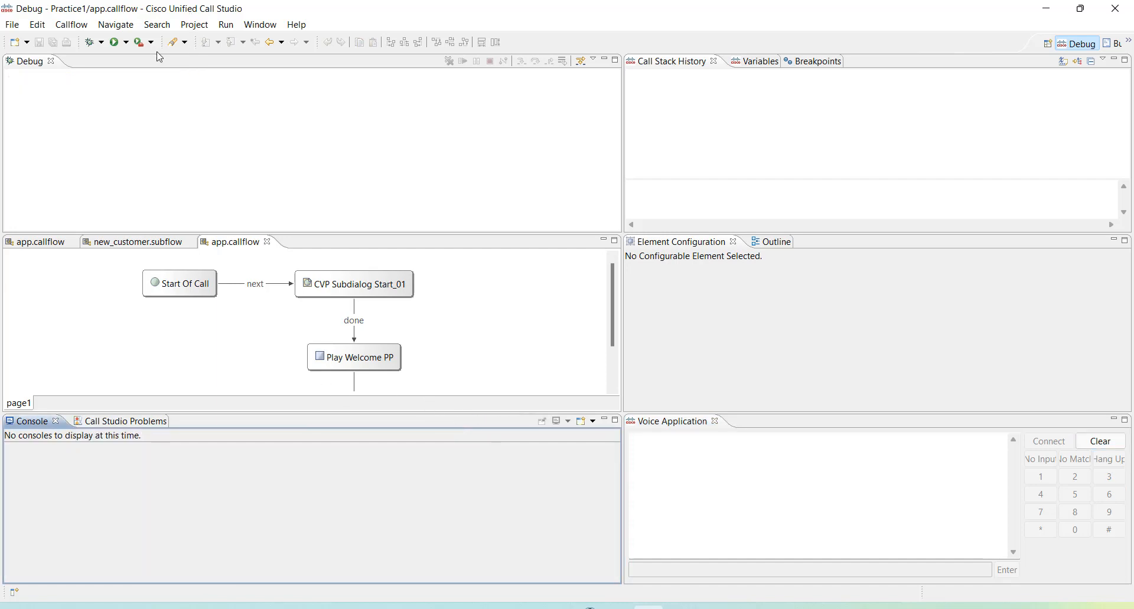
click(102, 43)
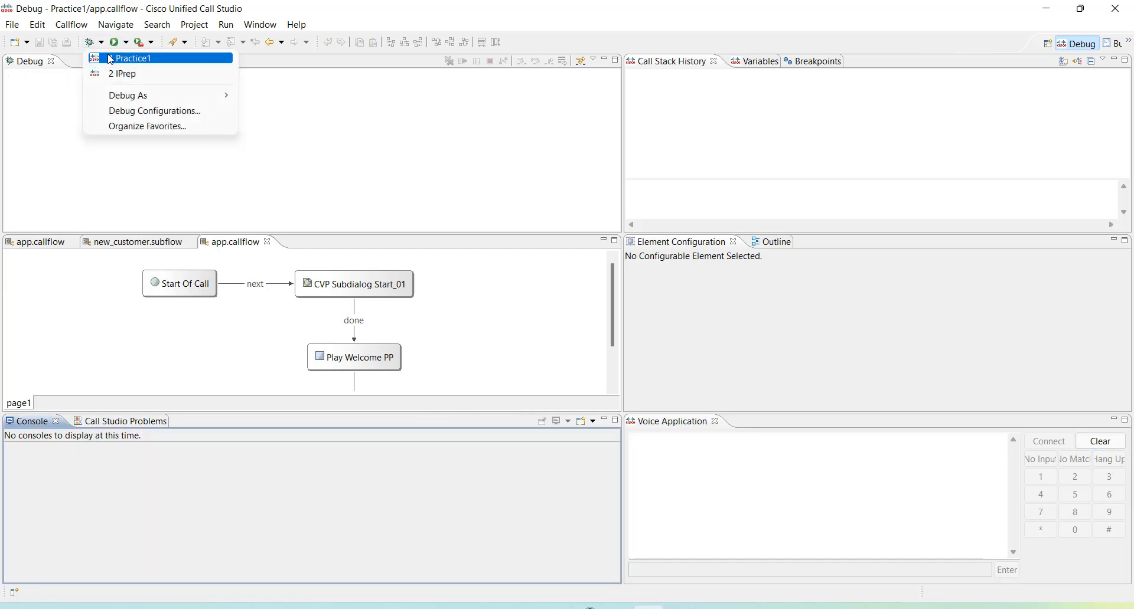
click(112, 58)
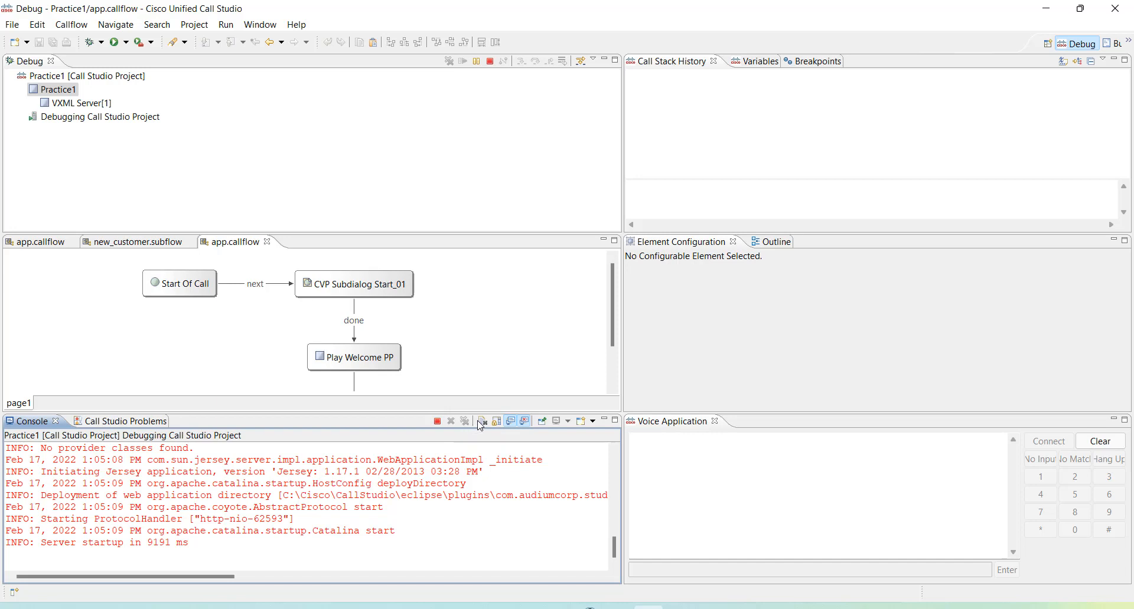
Terminate the Practice1 debug session, clearing its console output, and restart Call Studio
click(438, 422)
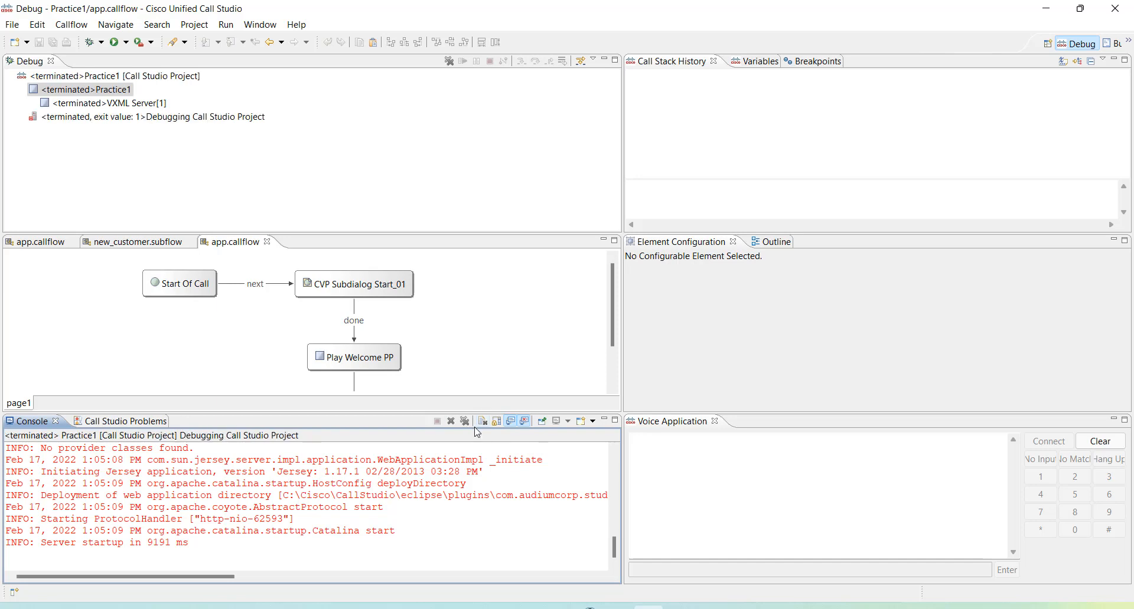
click(480, 422)
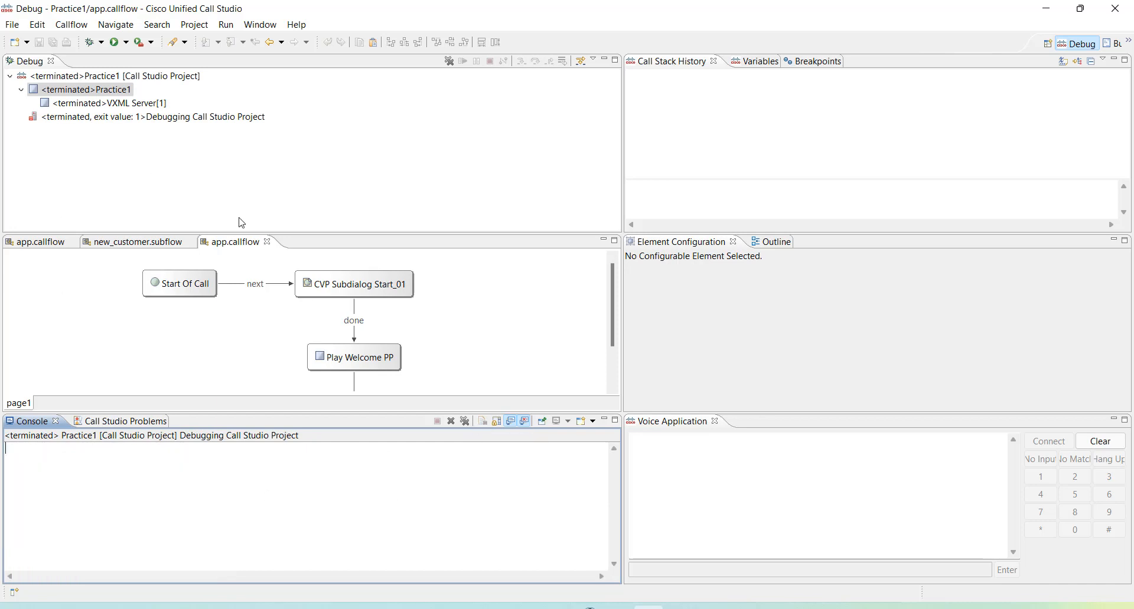
click(16, 26)
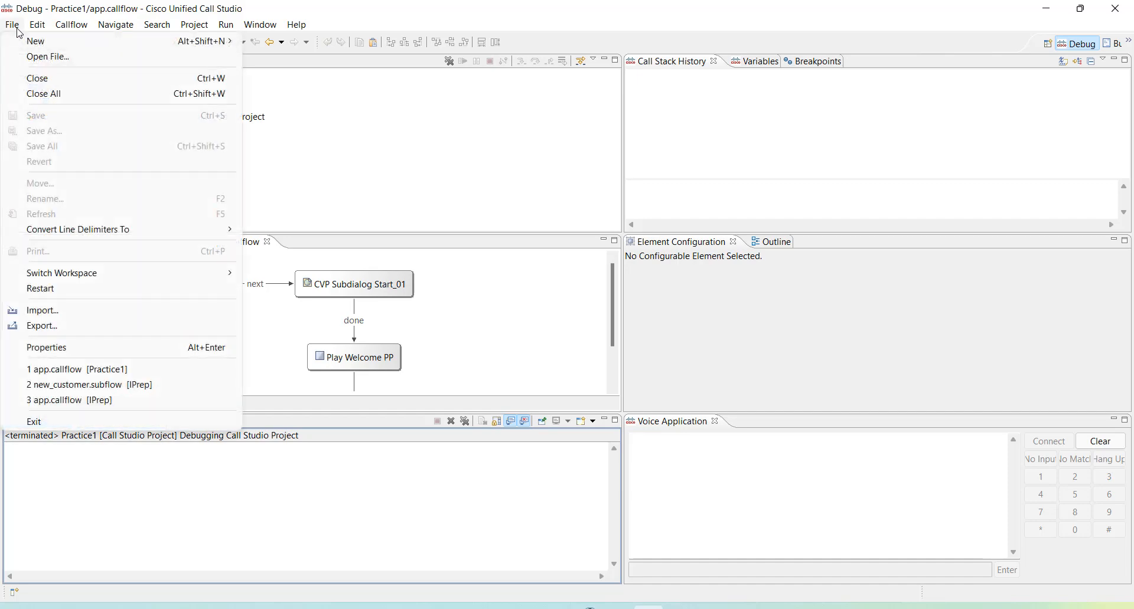
click(41, 289)
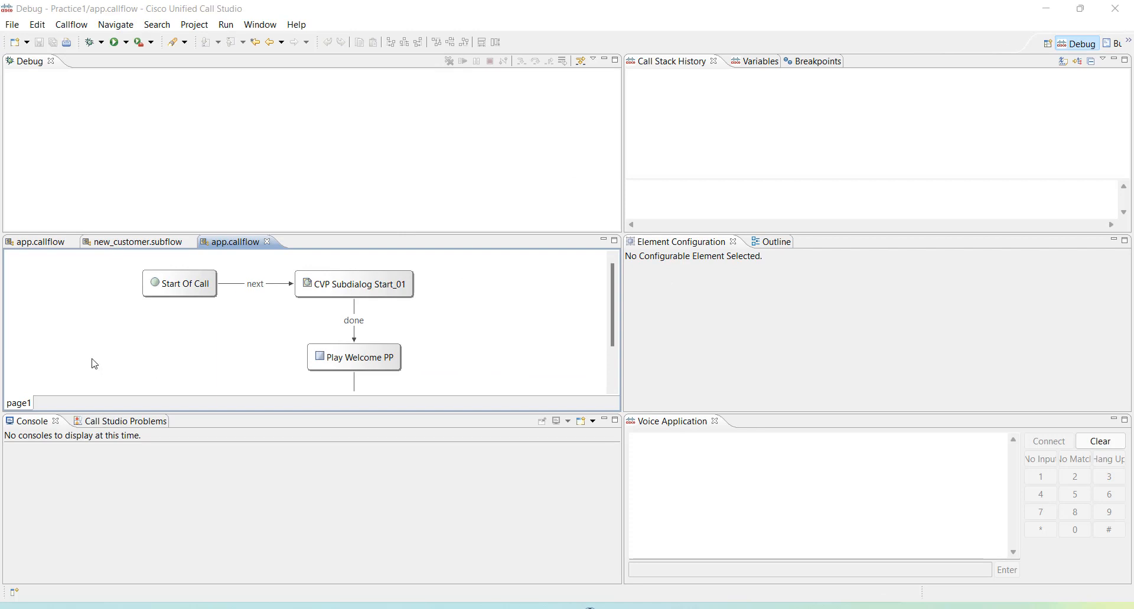
Launch the Practice1 debug configuration in the restarted workspace and try to connect a test call
click(102, 42)
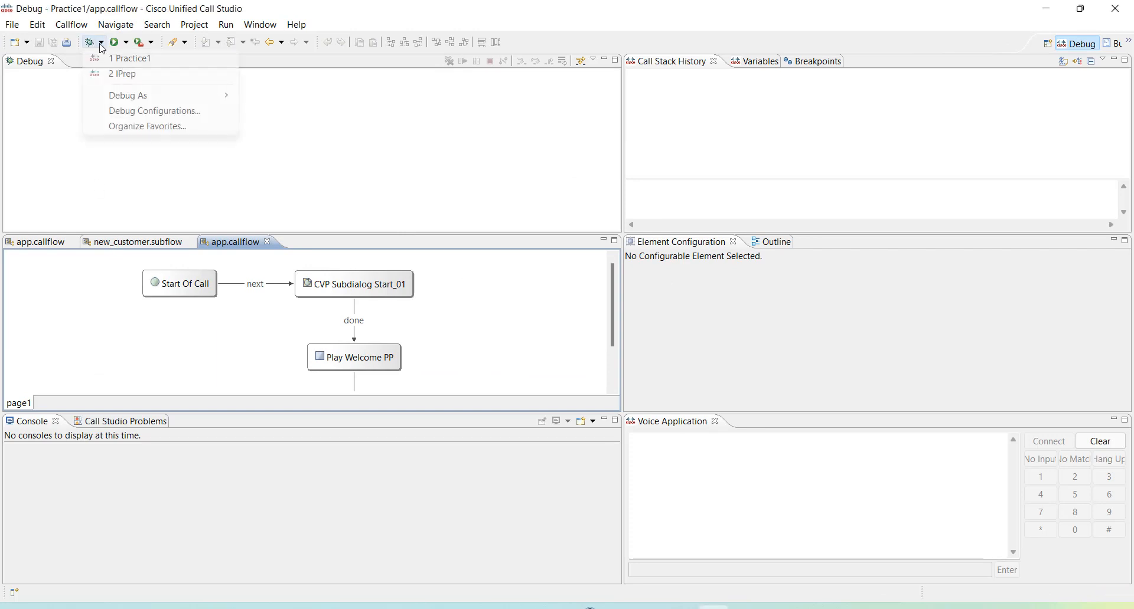
click(112, 62)
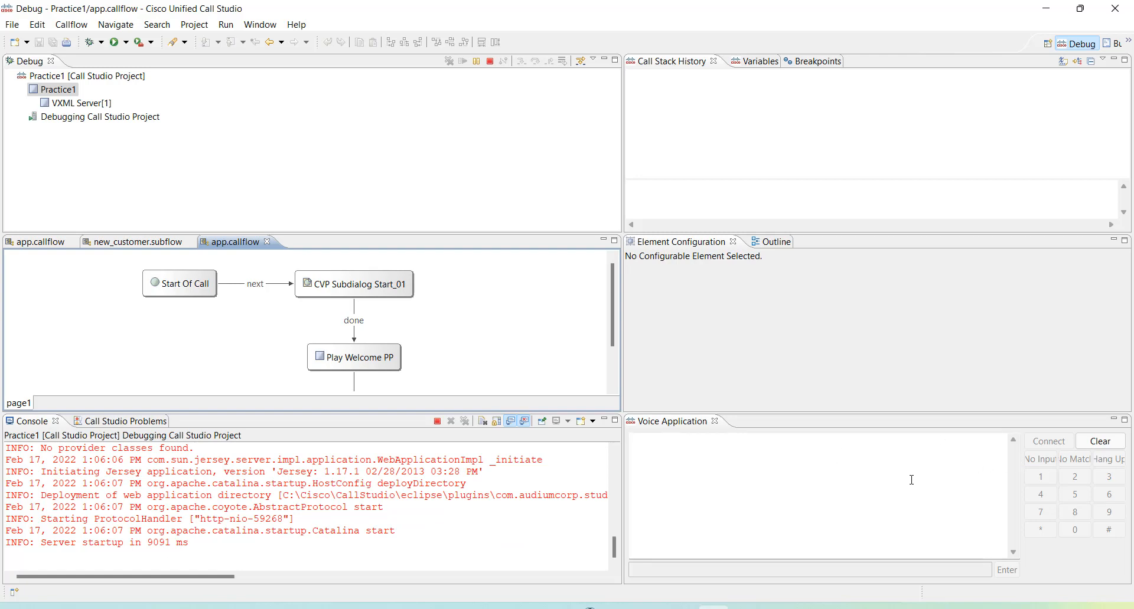
click(1056, 444)
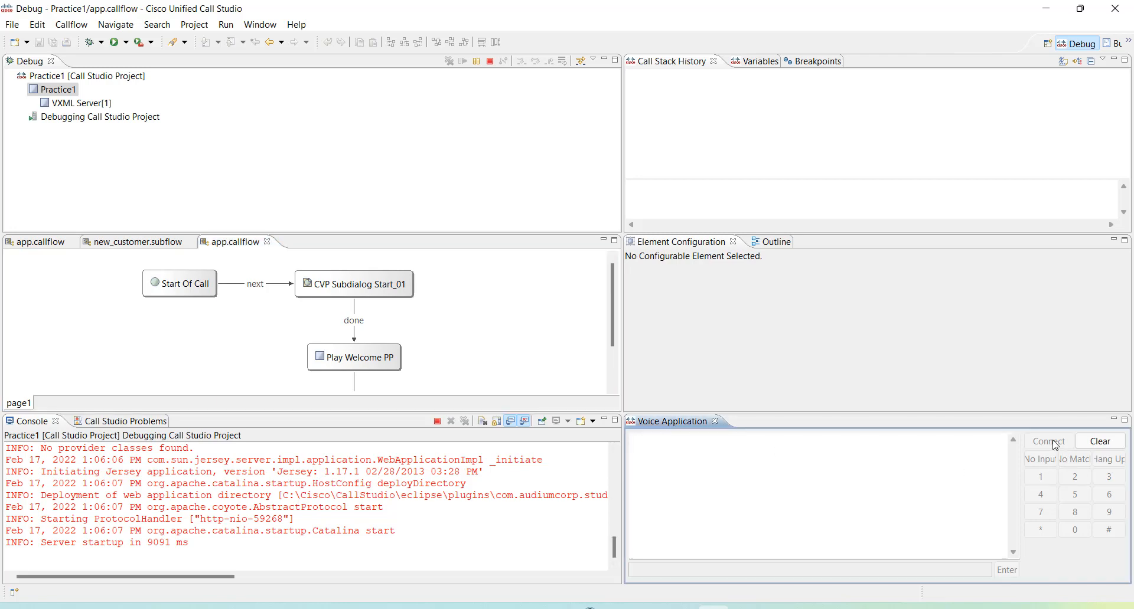
Examine the details of the internal error in the Problem Occurred dialog and dismiss it
click(413, 526)
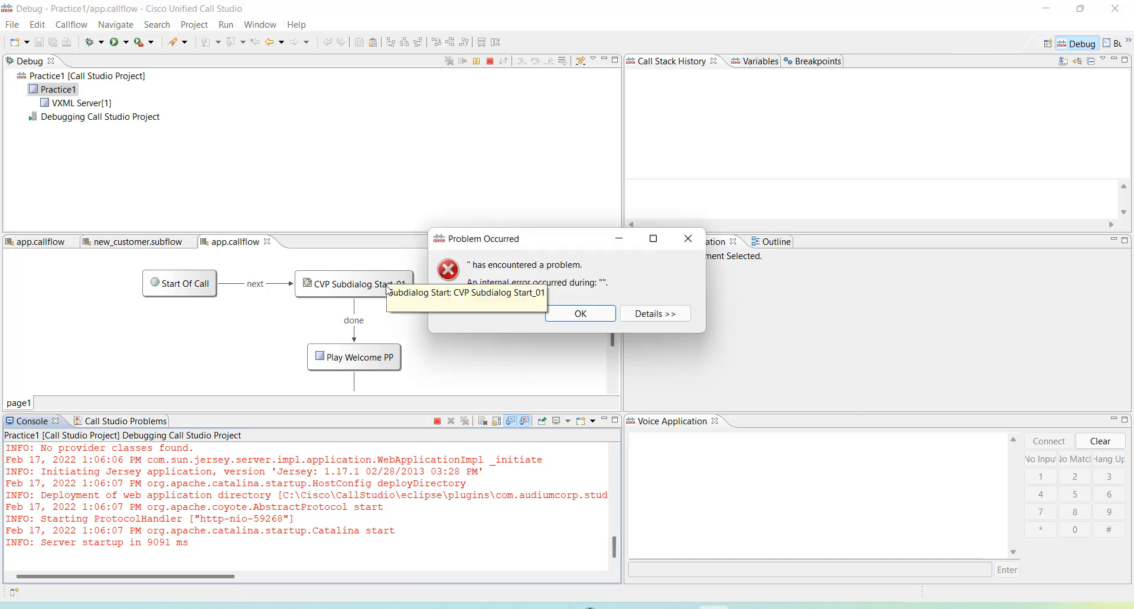
click(633, 319)
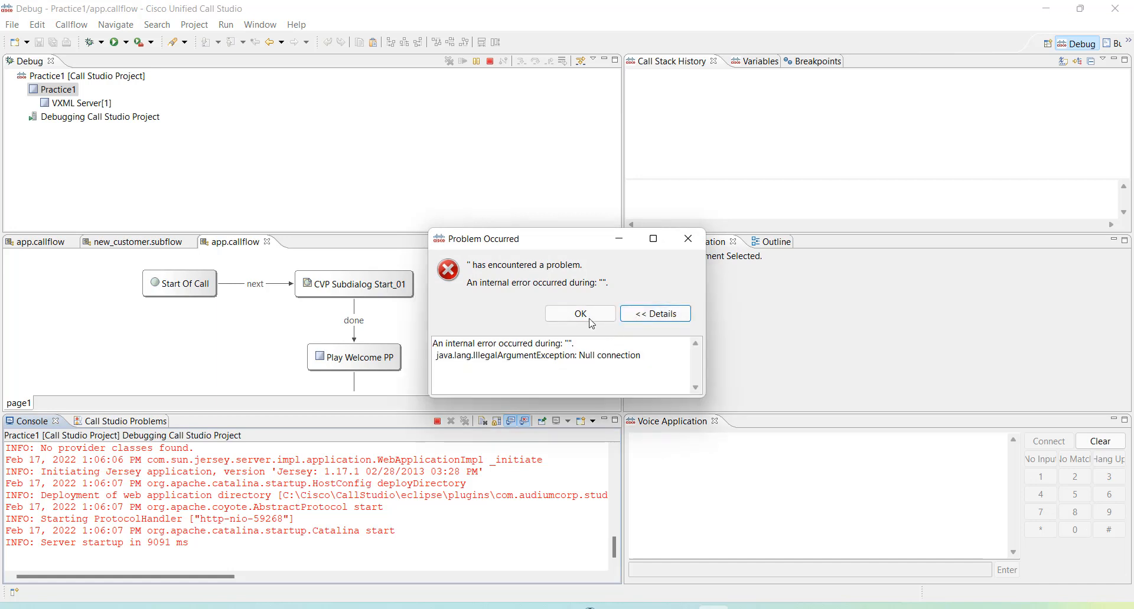
click(565, 315)
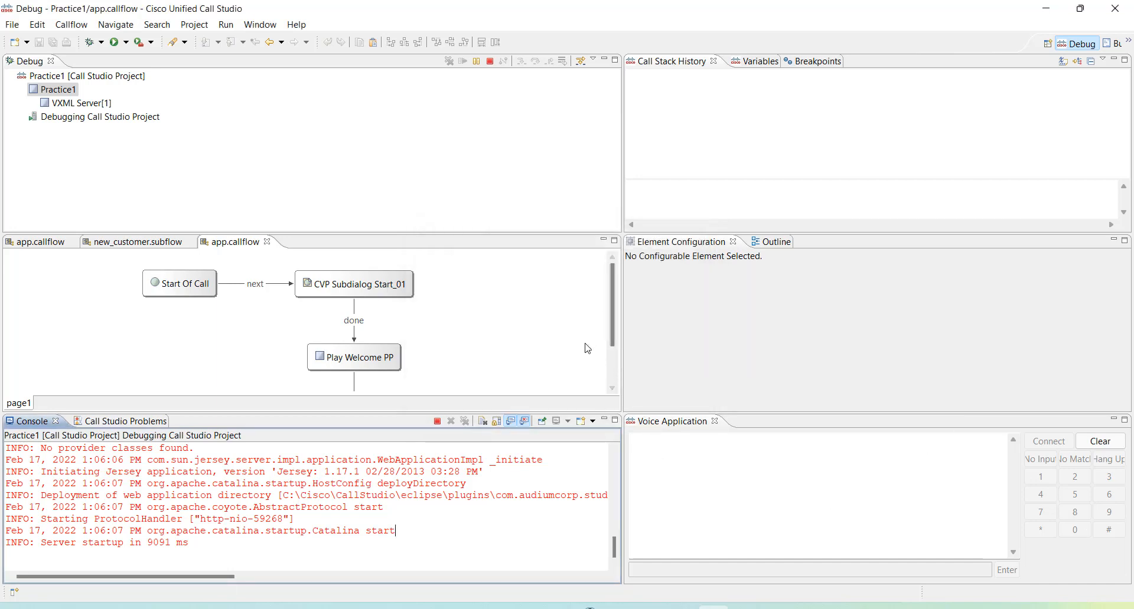